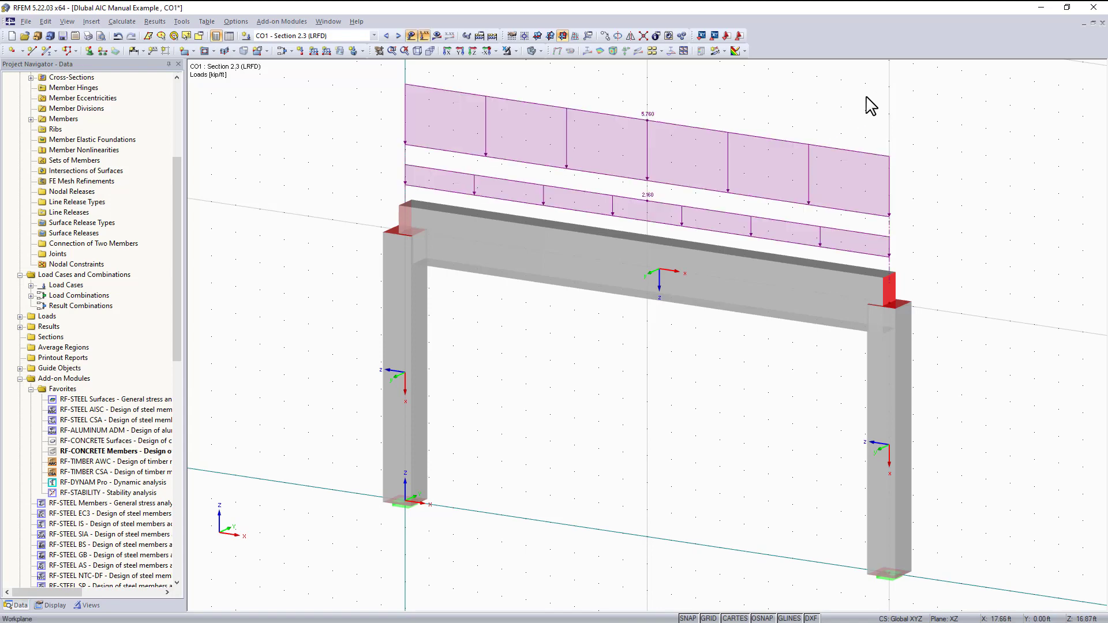
Step: Display the loads of LC1 Dead, LC2 Live, CO1 Section 2.3 (LRFD) and CO2 Section 2.4 (ASD) one after another
middle_drag(873, 100, 824, 124)
click(374, 36)
click(403, 44)
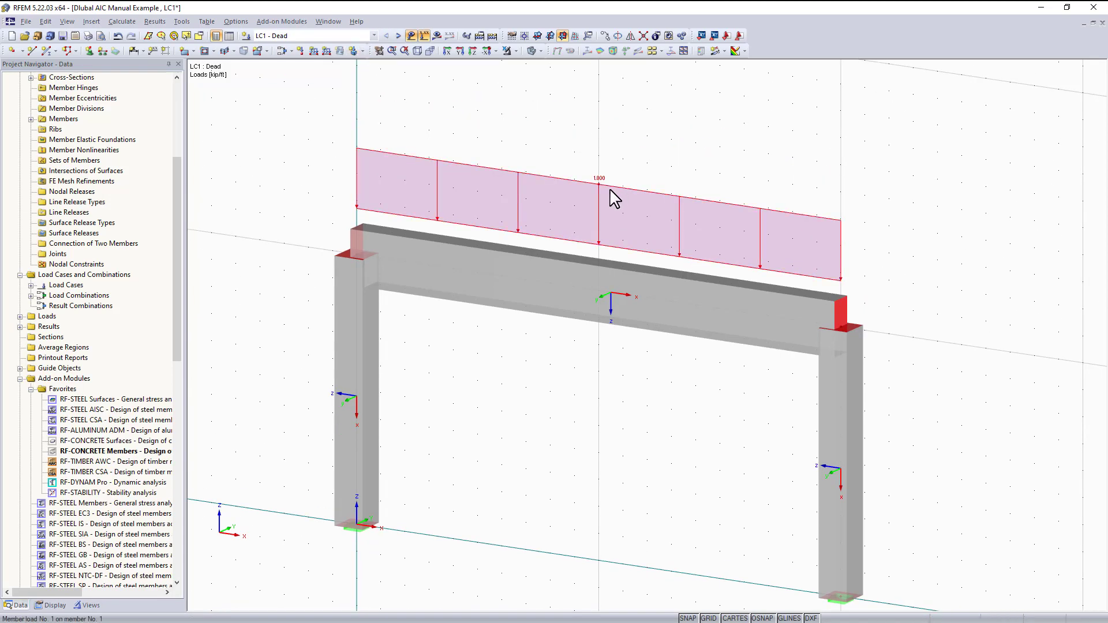
click(357, 35)
click(334, 53)
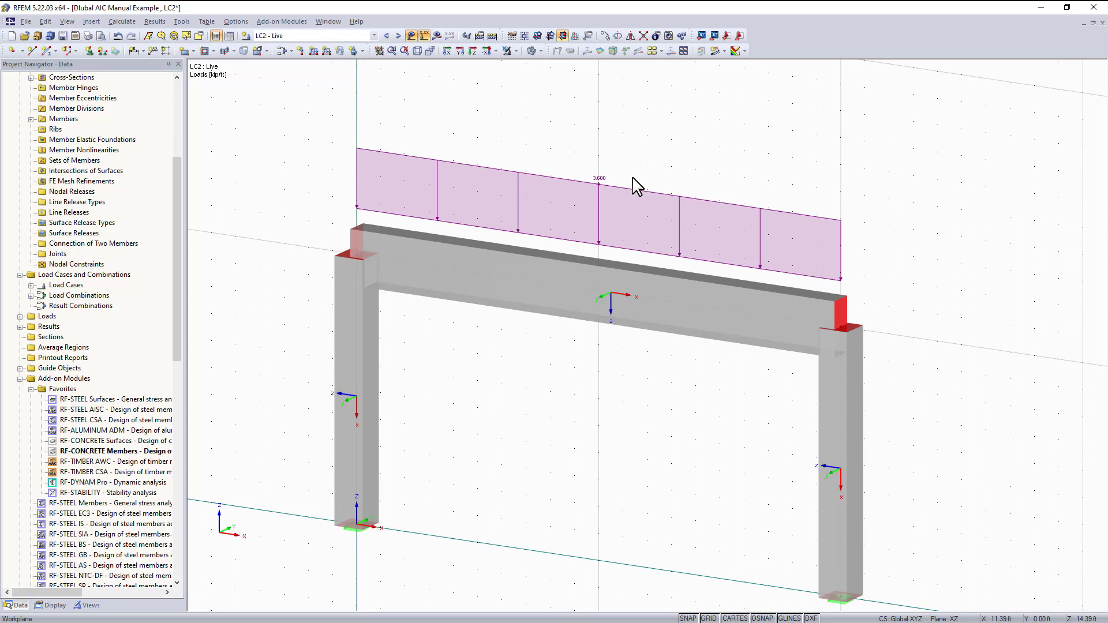
click(318, 37)
click(317, 61)
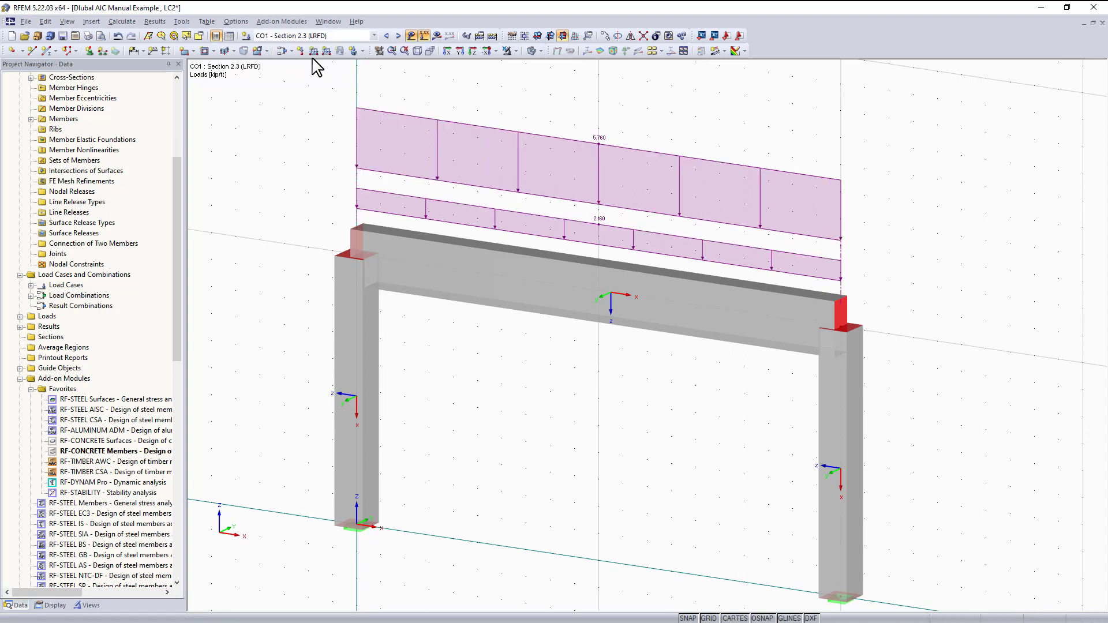
click(309, 36)
click(306, 68)
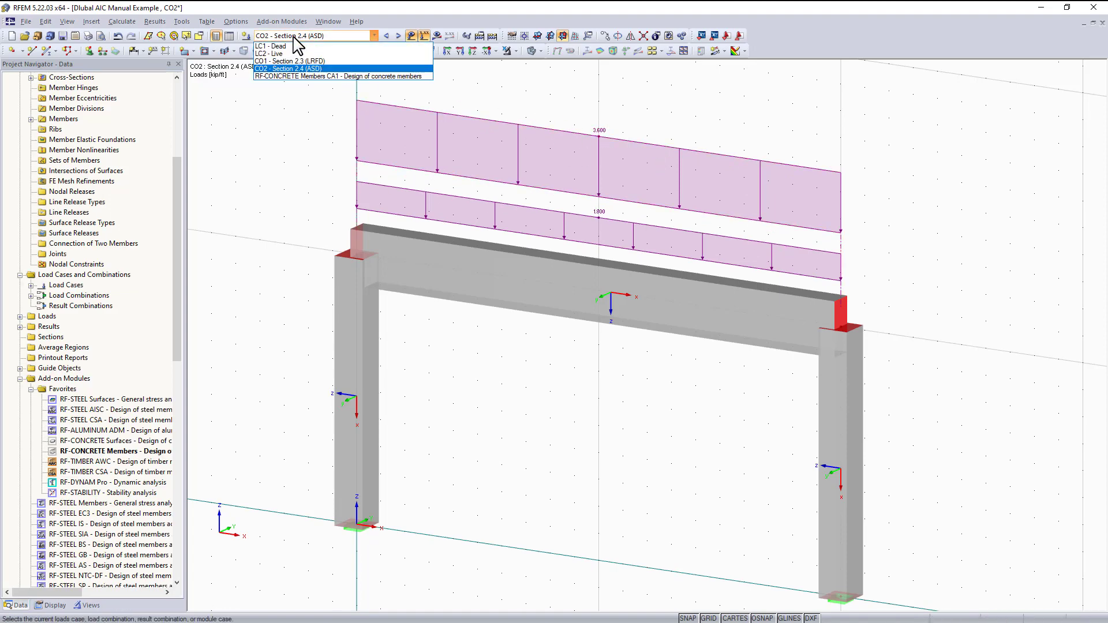
Step: Open the RF-CONCRETE Members add-on module for the design of concrete members
scroll(101, 279, up, 5)
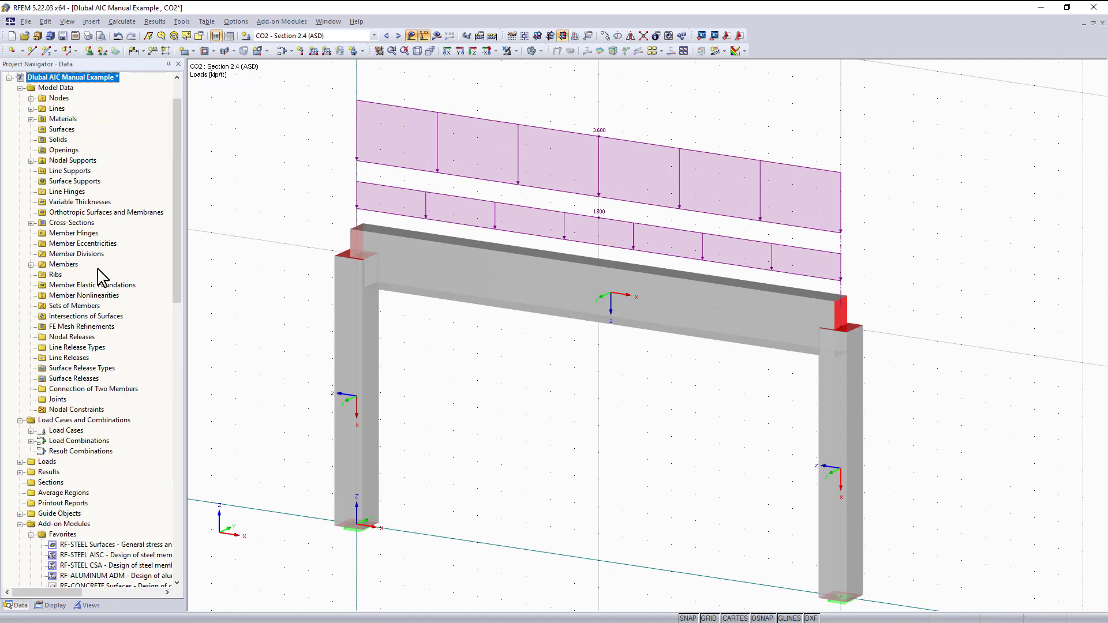
scroll(101, 279, down, 4)
scroll(101, 278, down, 6)
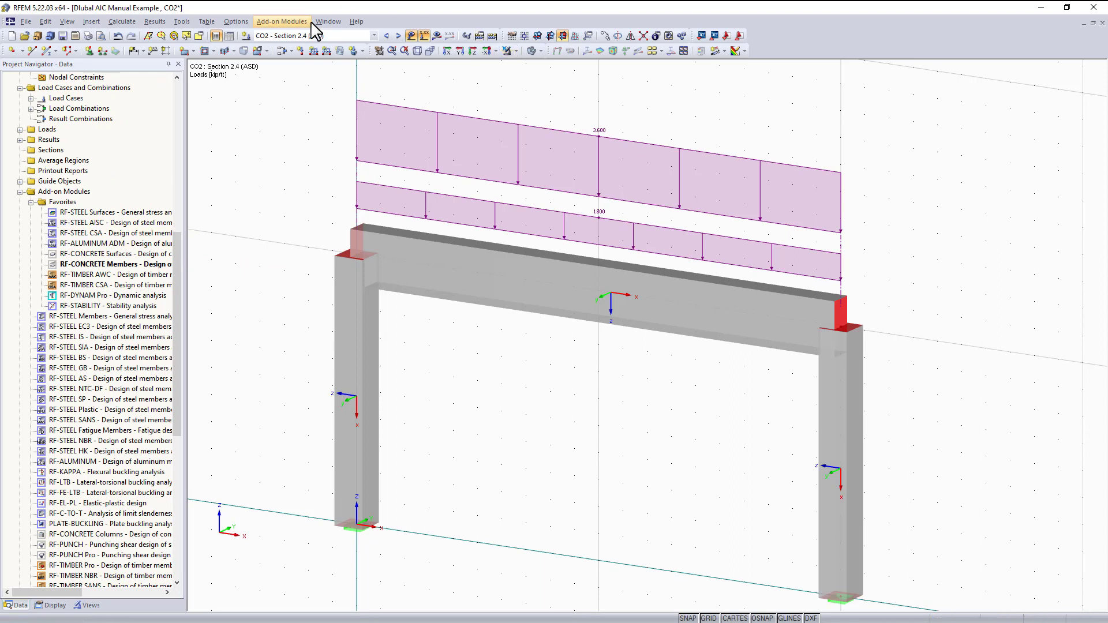
click(289, 21)
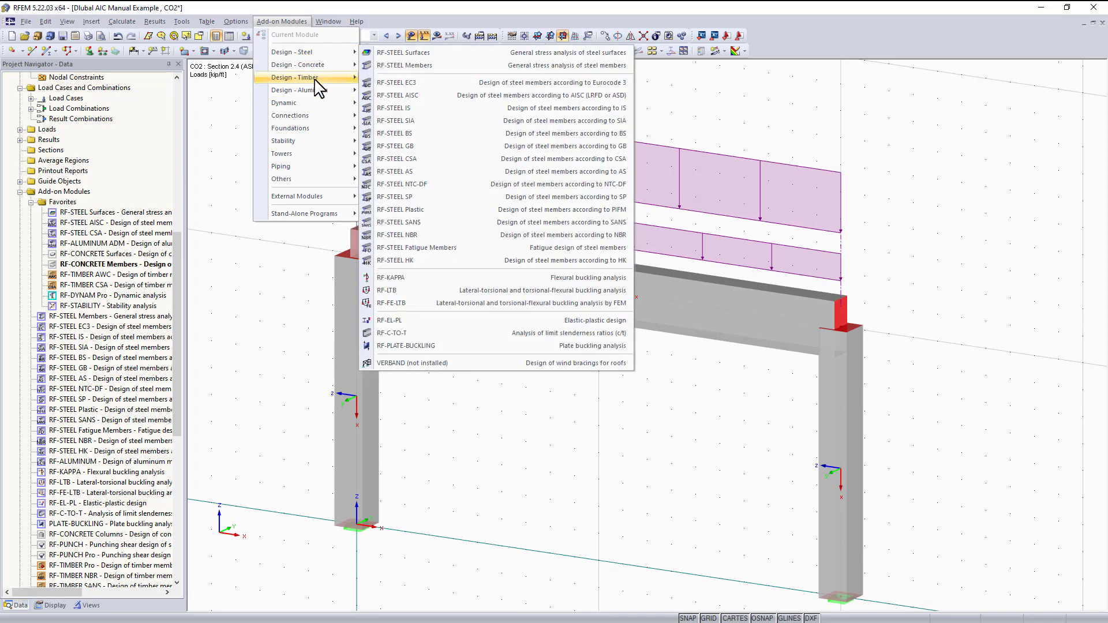
mouse_move(340, 65)
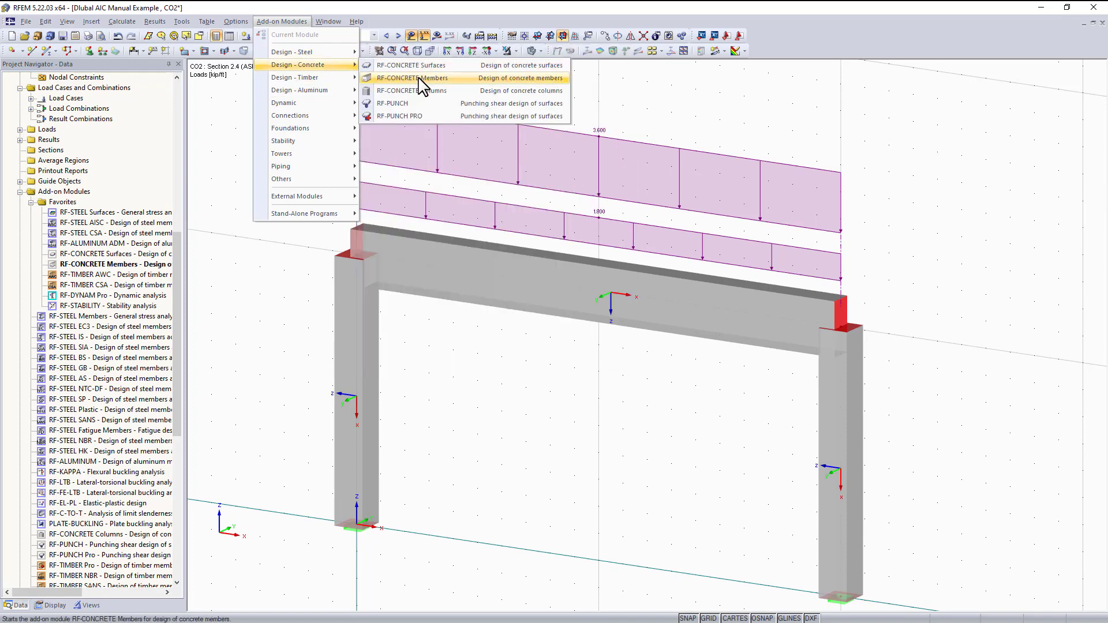
click(419, 77)
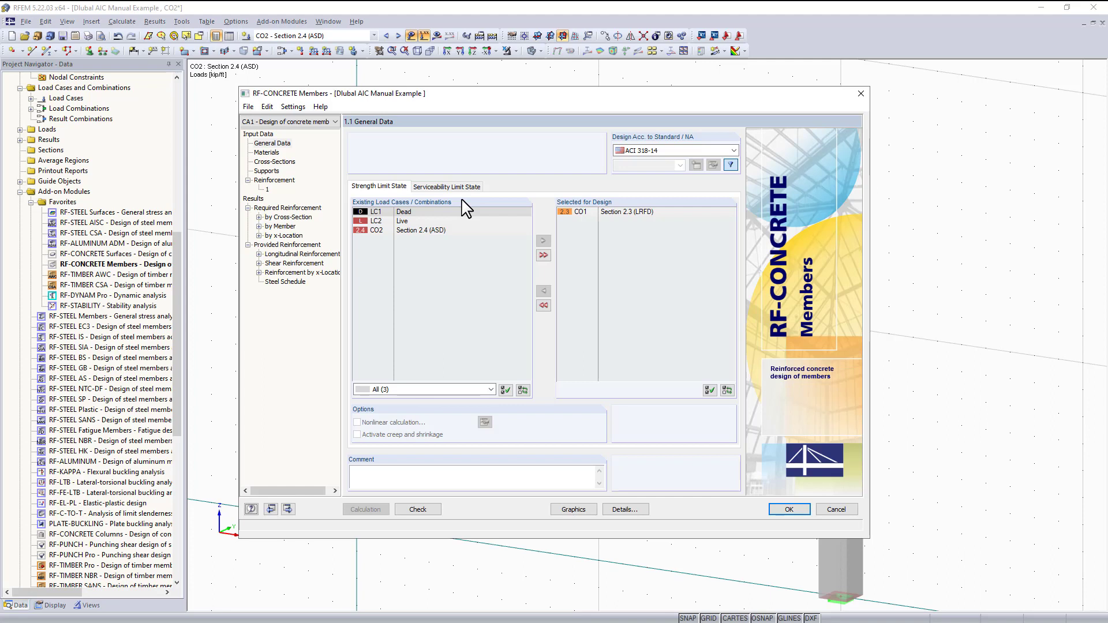
Step: Review the design standards available for the concrete design, keeping ACI 318-14 selected
click(656, 151)
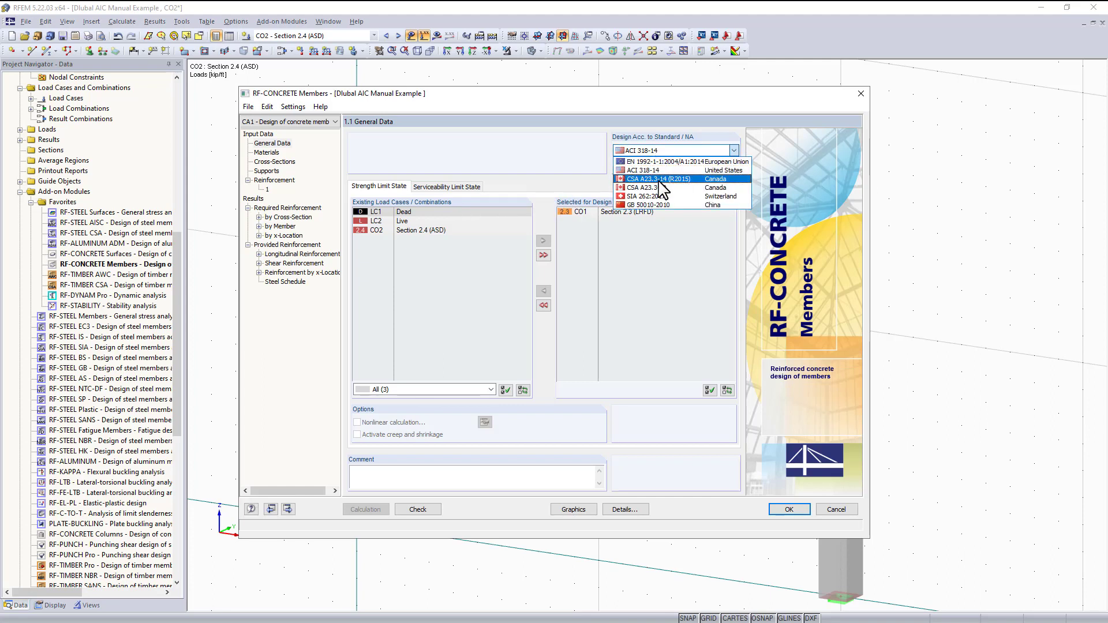
click(557, 168)
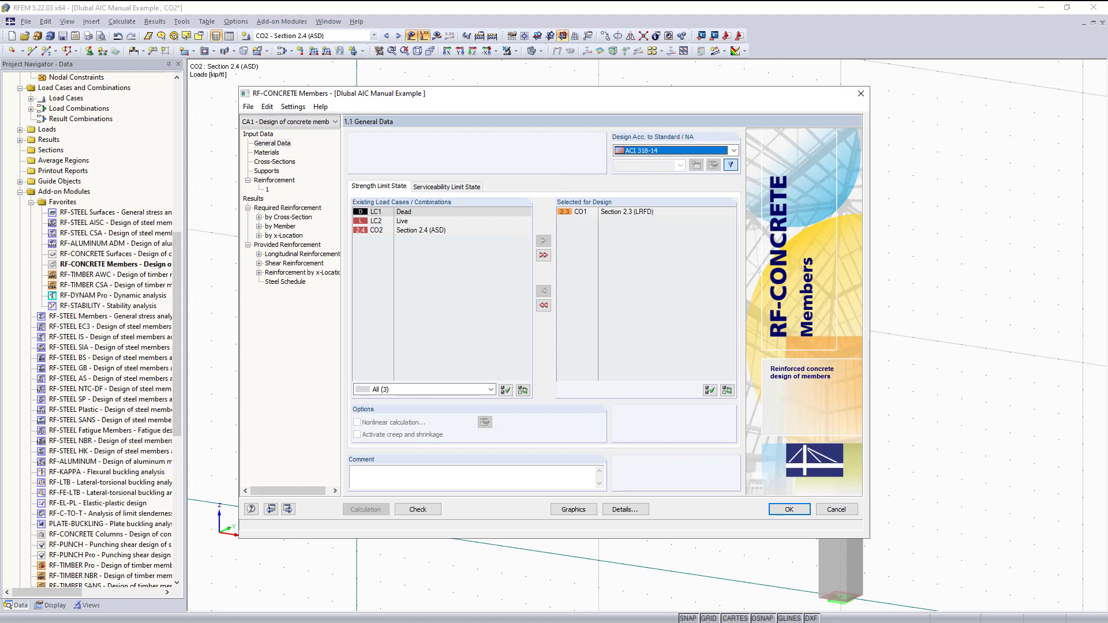
click(687, 152)
click(687, 151)
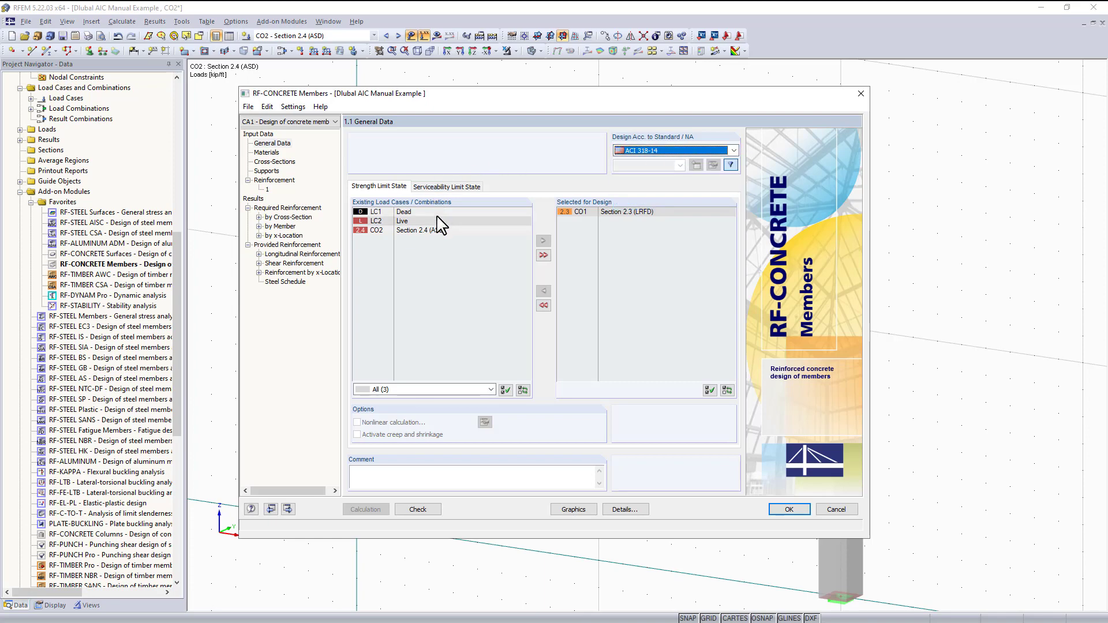
click(649, 152)
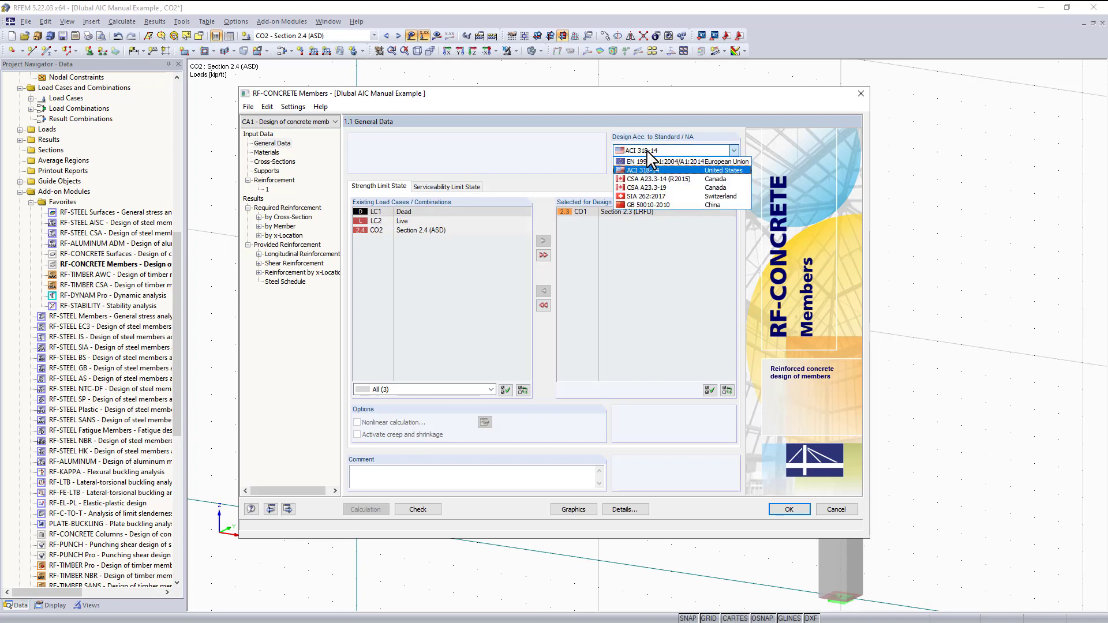
click(647, 151)
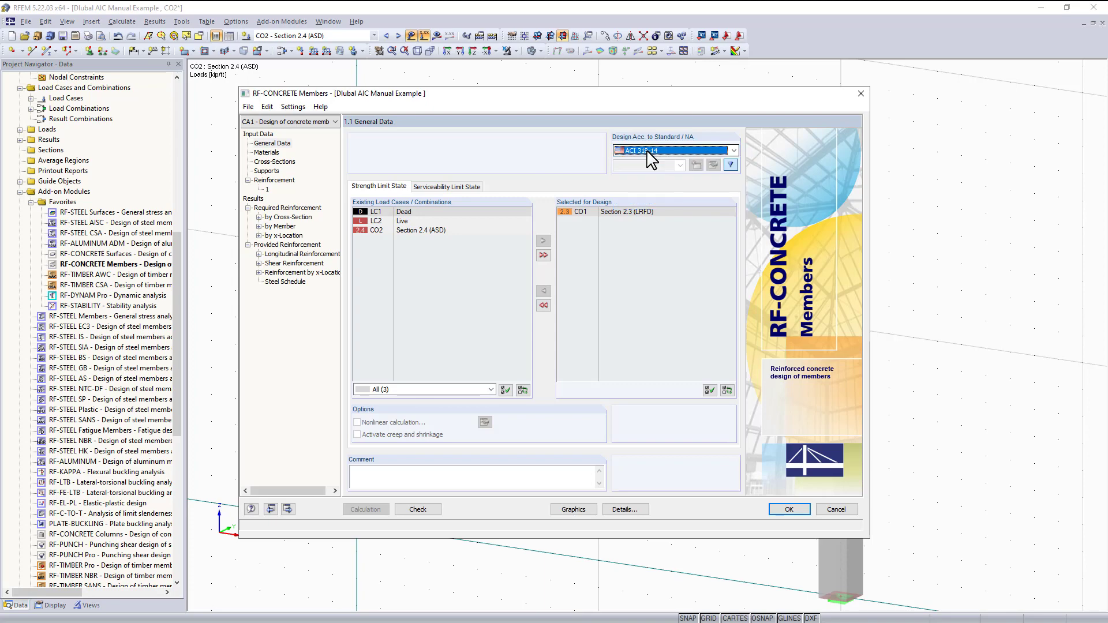
Step: Add load combination CO2 Section 2.4 (ASD) to the serviceability limit state design
click(447, 187)
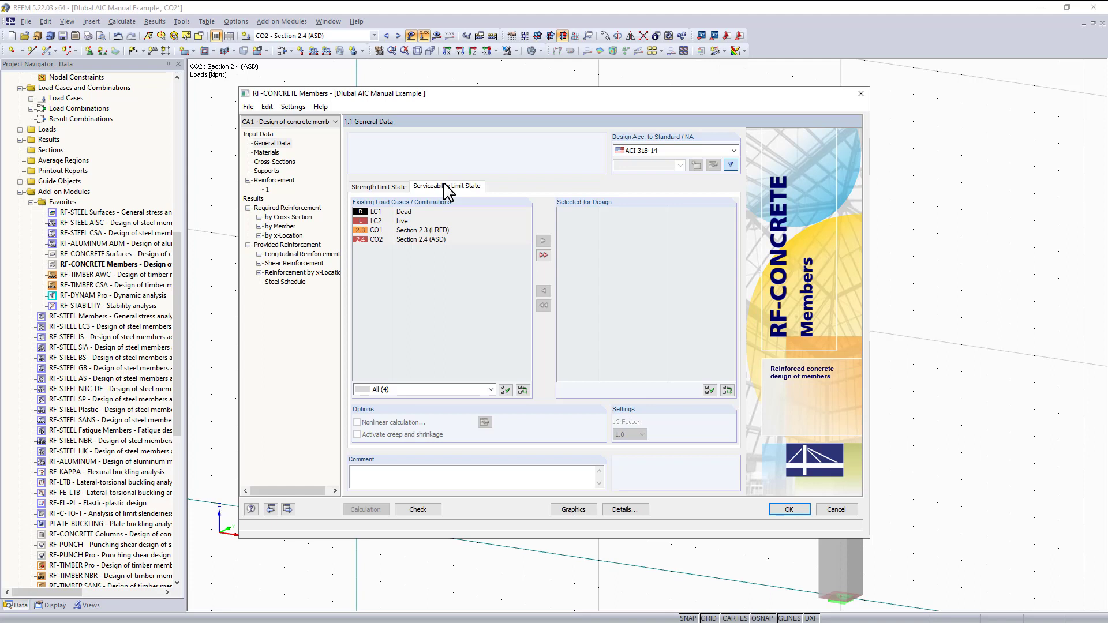
click(407, 240)
click(543, 240)
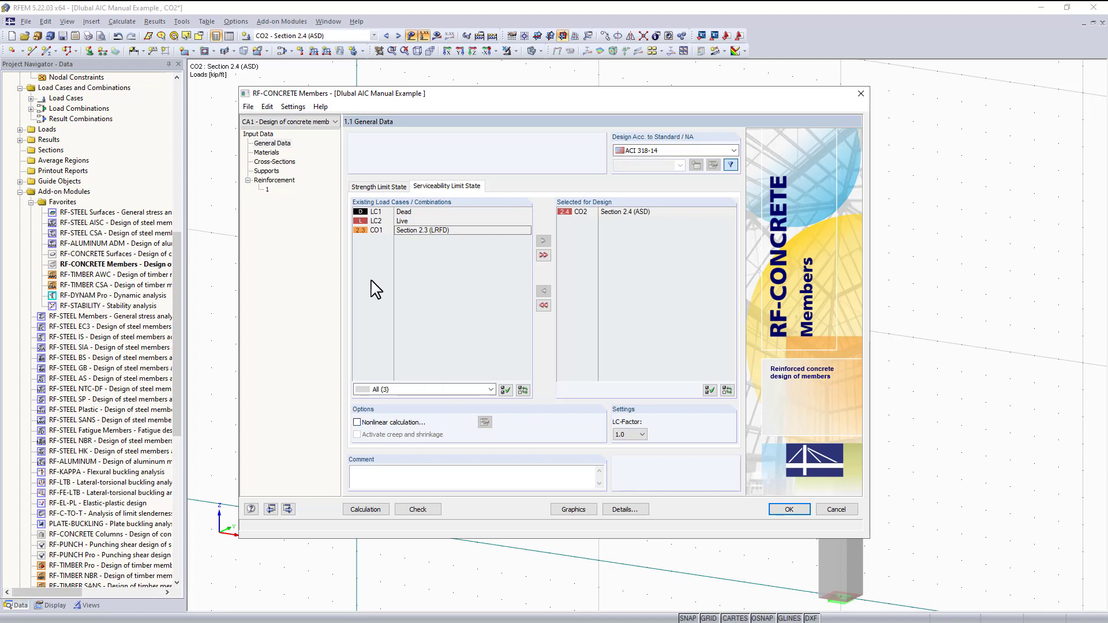
Step: Review the concrete and reinforcing steel materials and the rectangular cross-sections of the beam and columns
click(277, 154)
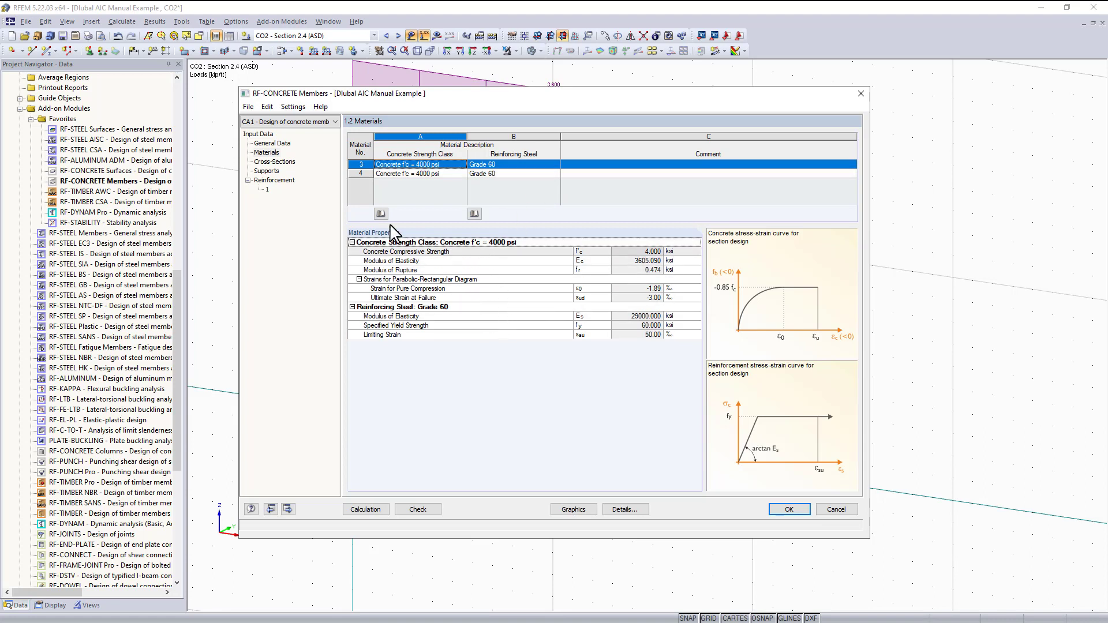
click(260, 163)
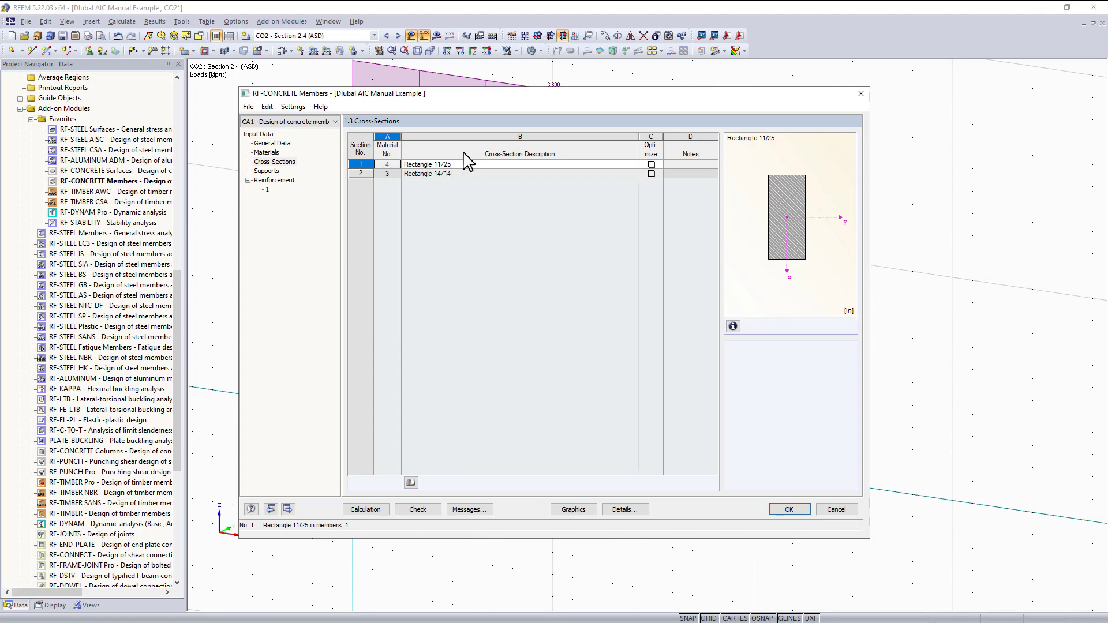
drag(495, 358, 494, 359)
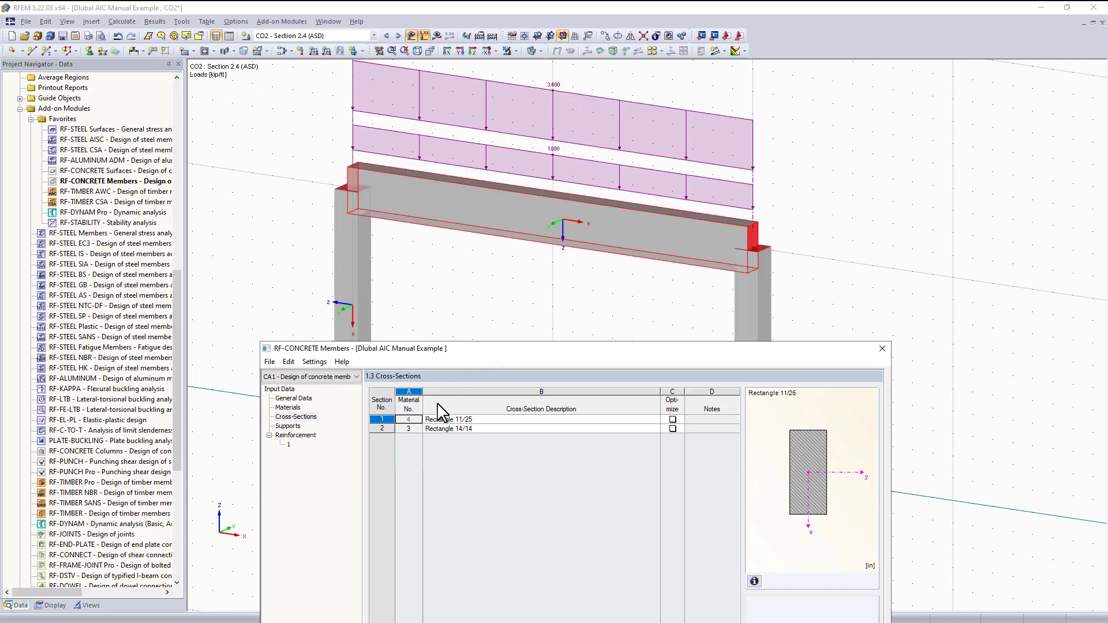
click(438, 428)
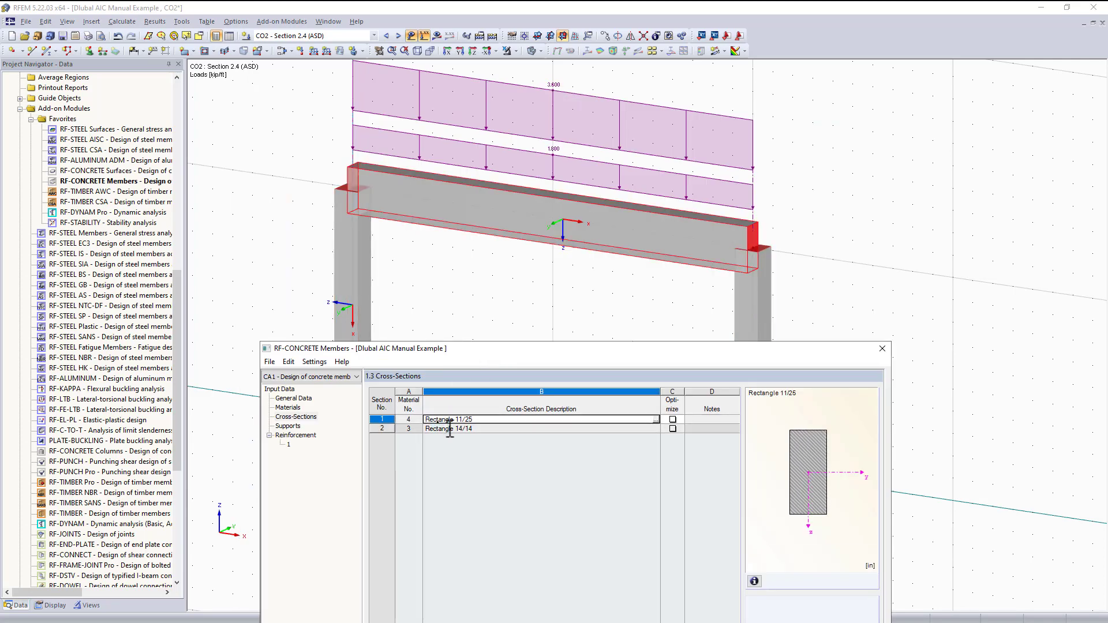
drag(470, 352, 466, 173)
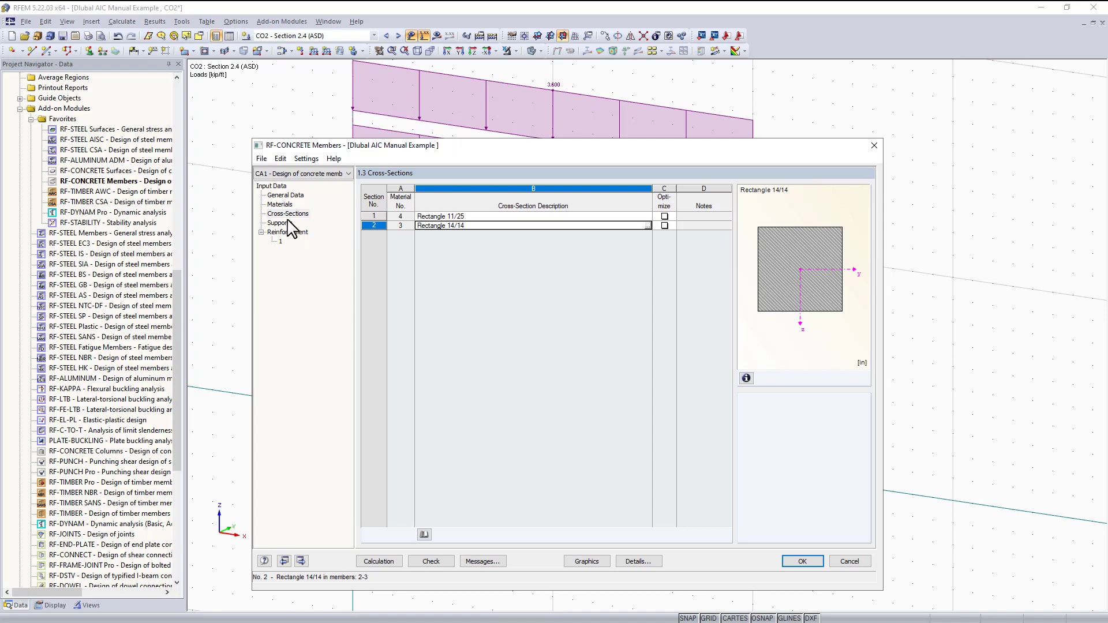
Step: Define supports at nodes 1 and 2, picking the two beam ends in the model
click(288, 222)
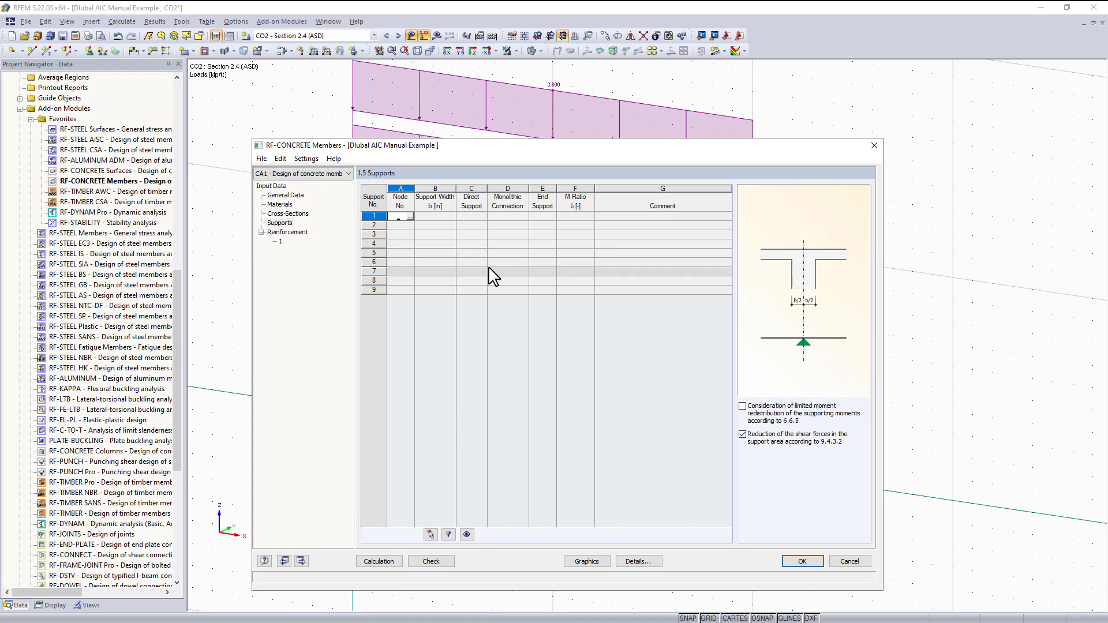
click(411, 217)
click(356, 192)
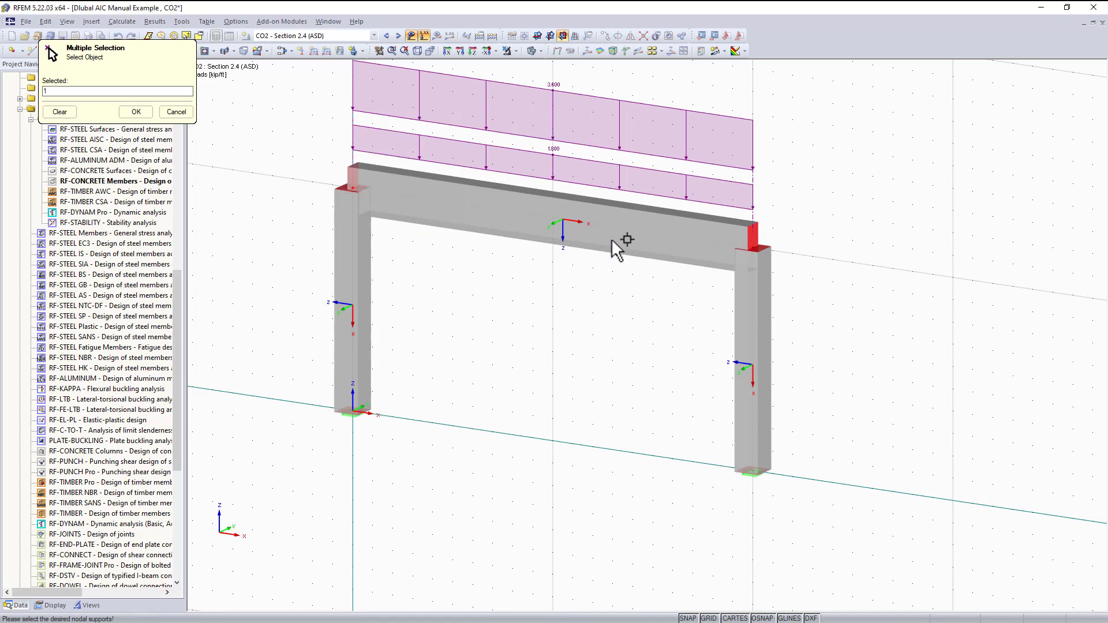
click(756, 253)
click(136, 112)
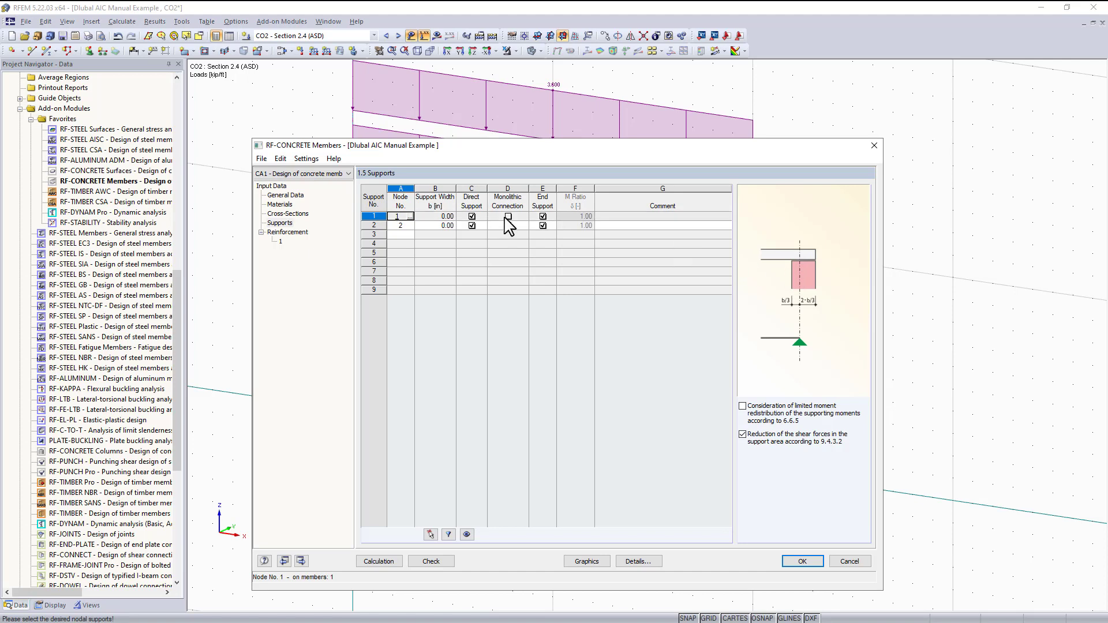
Step: Configure both supports as end supports, with direct support and monolithic connection switched off
click(471, 216)
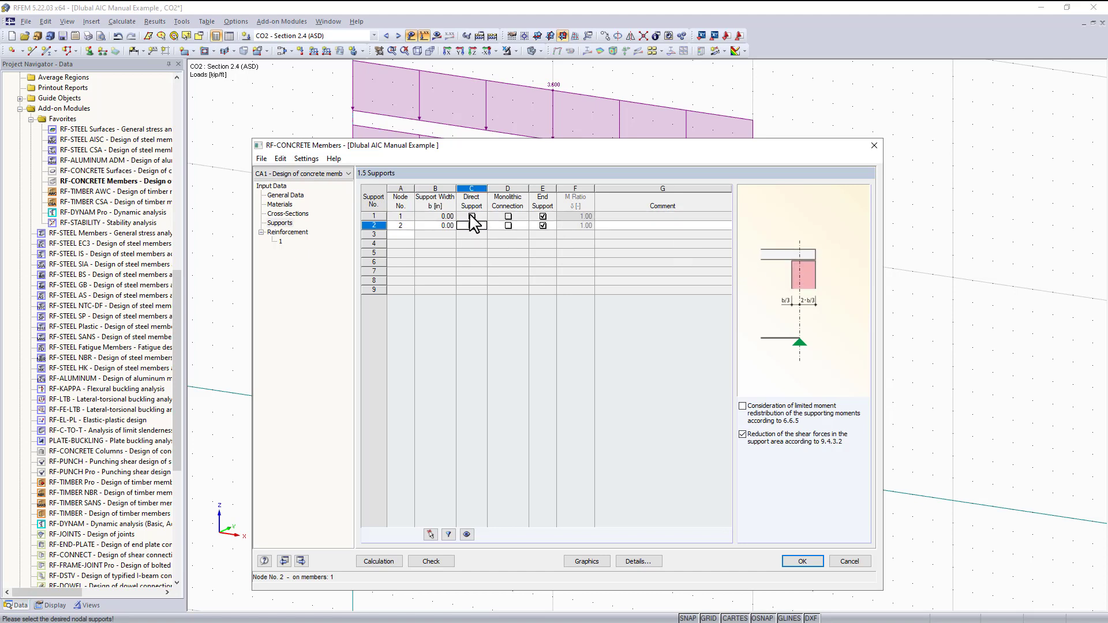
click(543, 225)
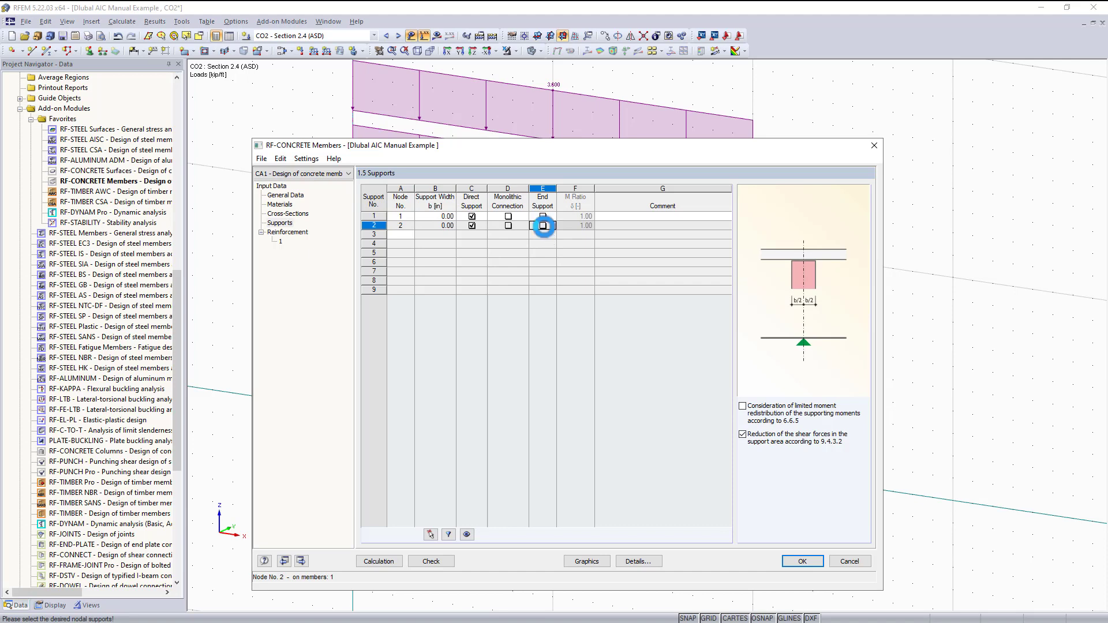
click(508, 216)
click(508, 225)
click(508, 216)
click(508, 225)
click(543, 216)
click(542, 225)
click(542, 217)
click(542, 225)
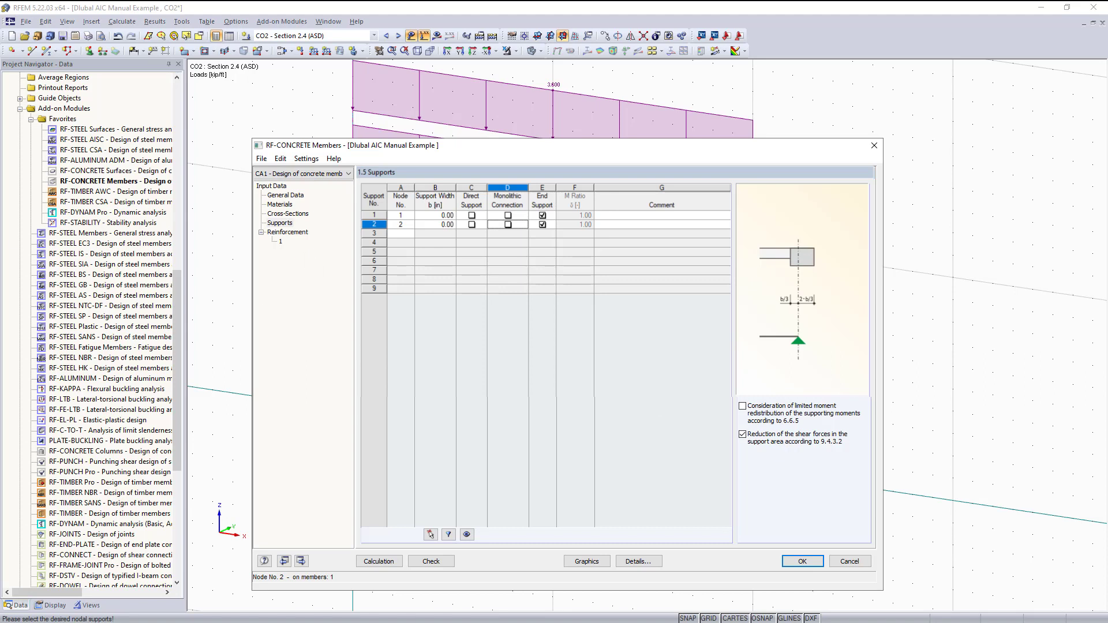
Step: Name reinforcement group 1 Columns and apply it only to column members 2 and 3
click(293, 233)
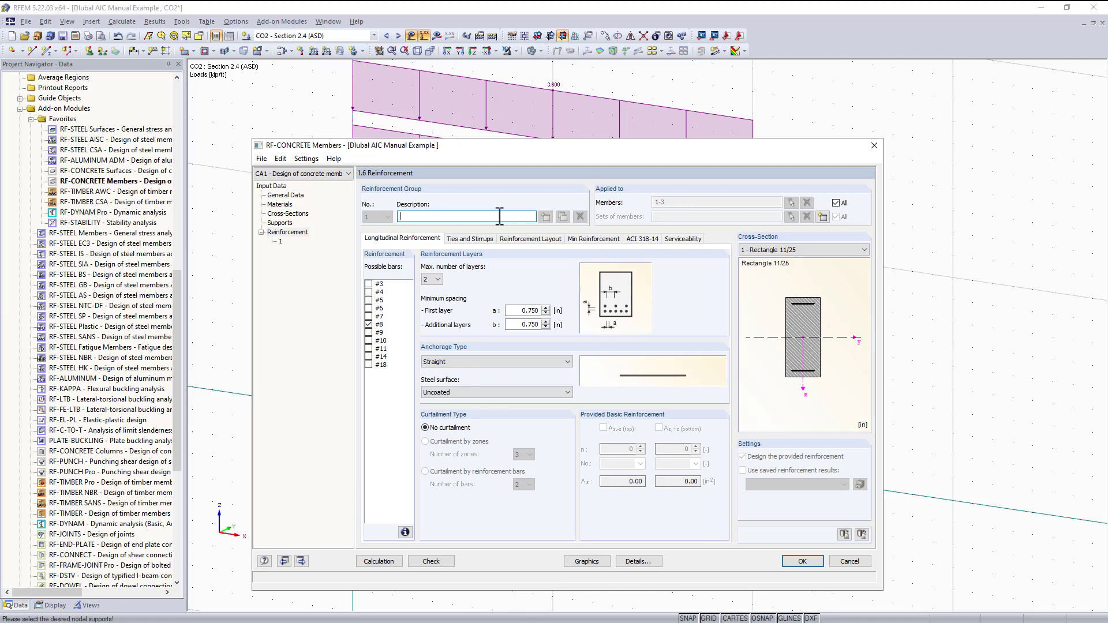
text(Columns)
click(836, 203)
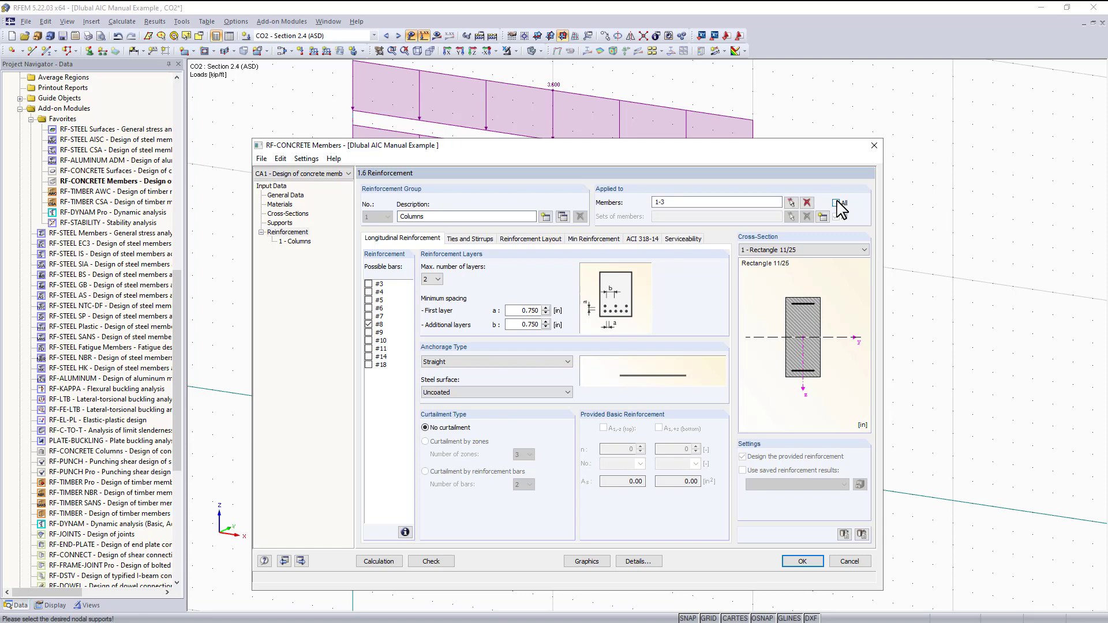
click(791, 203)
click(750, 327)
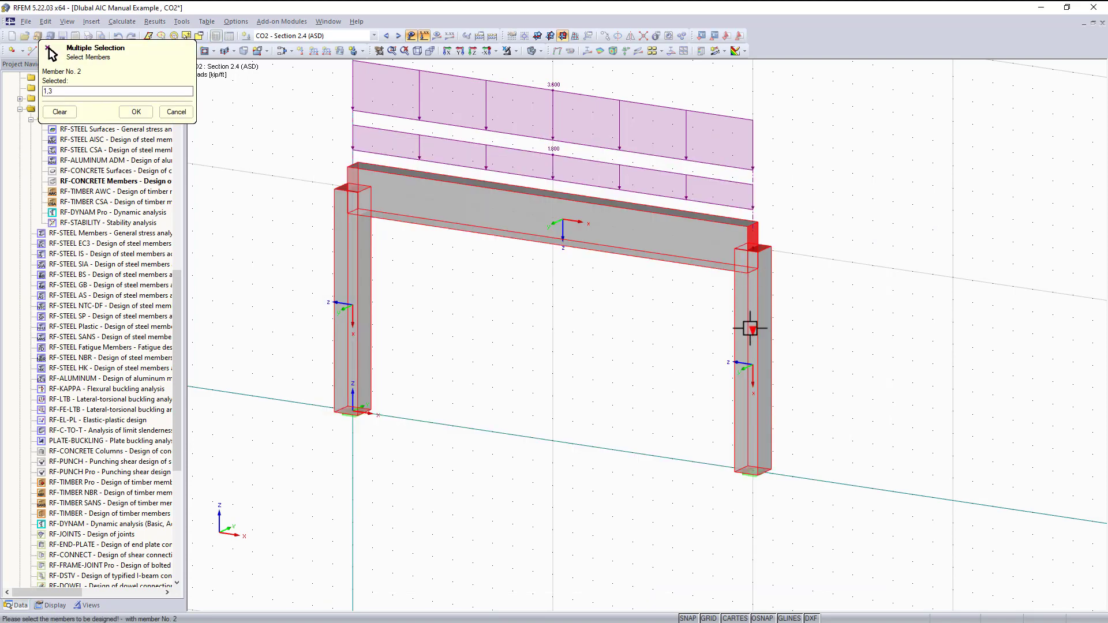
click(766, 304)
click(656, 242)
click(136, 111)
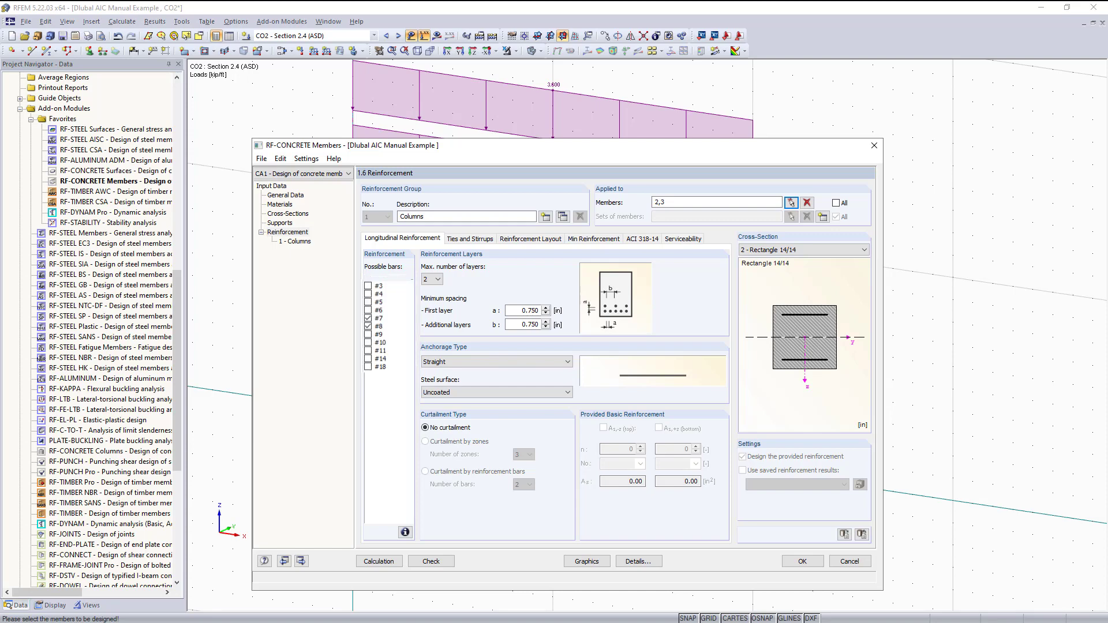
Step: Try maximum layer counts of 4 and 3 for the columns' longitudinal reinforcement and return the setting to 2
click(436, 280)
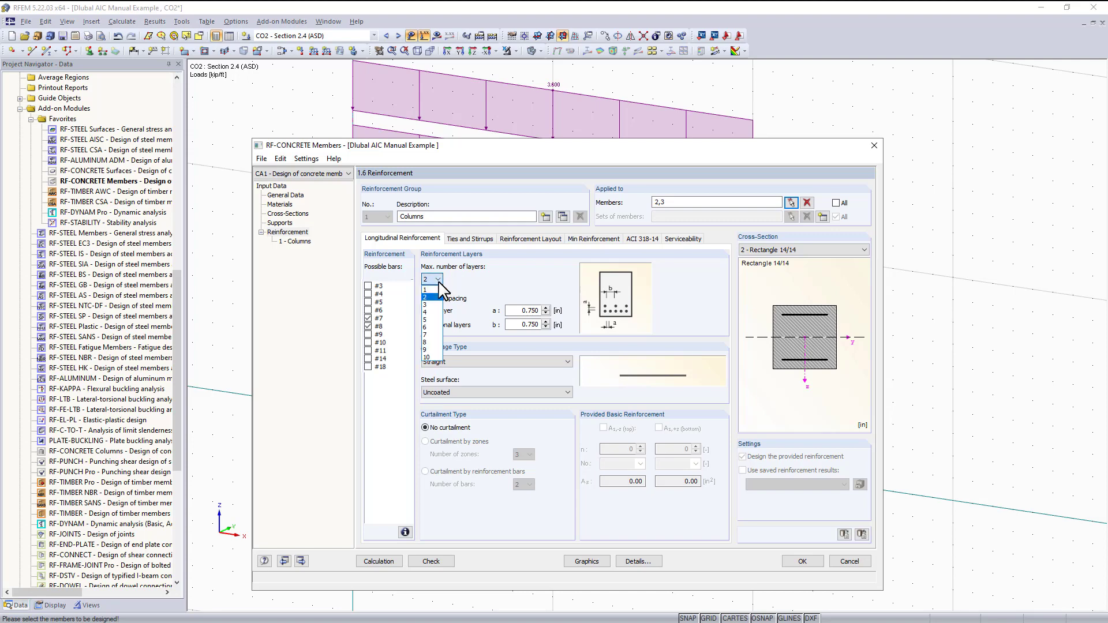
click(433, 313)
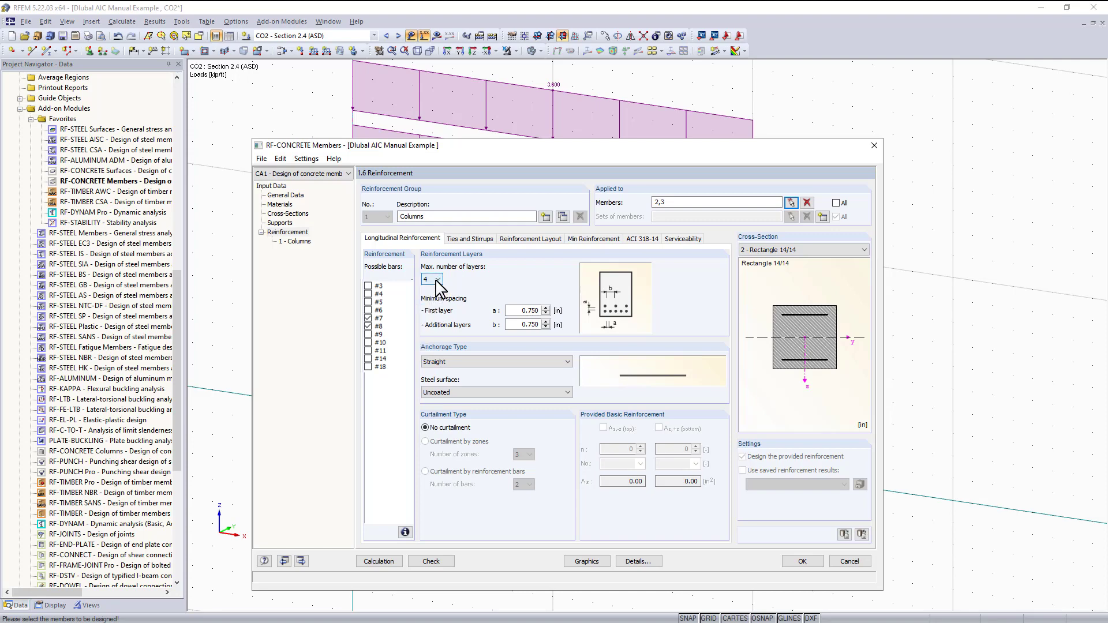
click(437, 279)
click(433, 304)
click(436, 280)
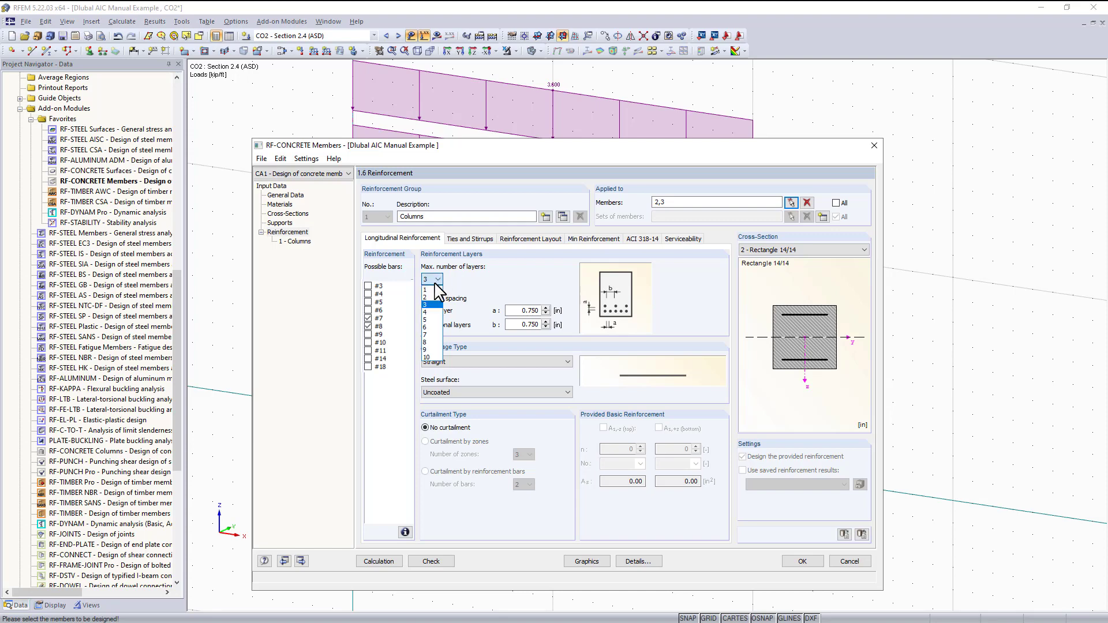
click(433, 297)
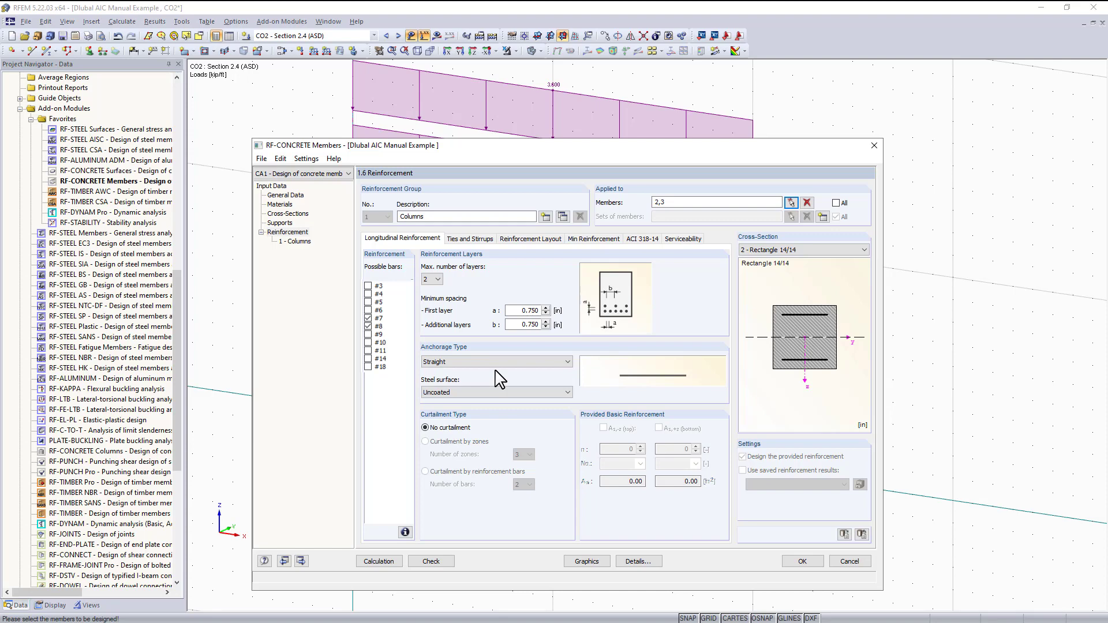
Step: Set the anchorage type of the columns' longitudinal reinforcement to No anchorage
click(500, 362)
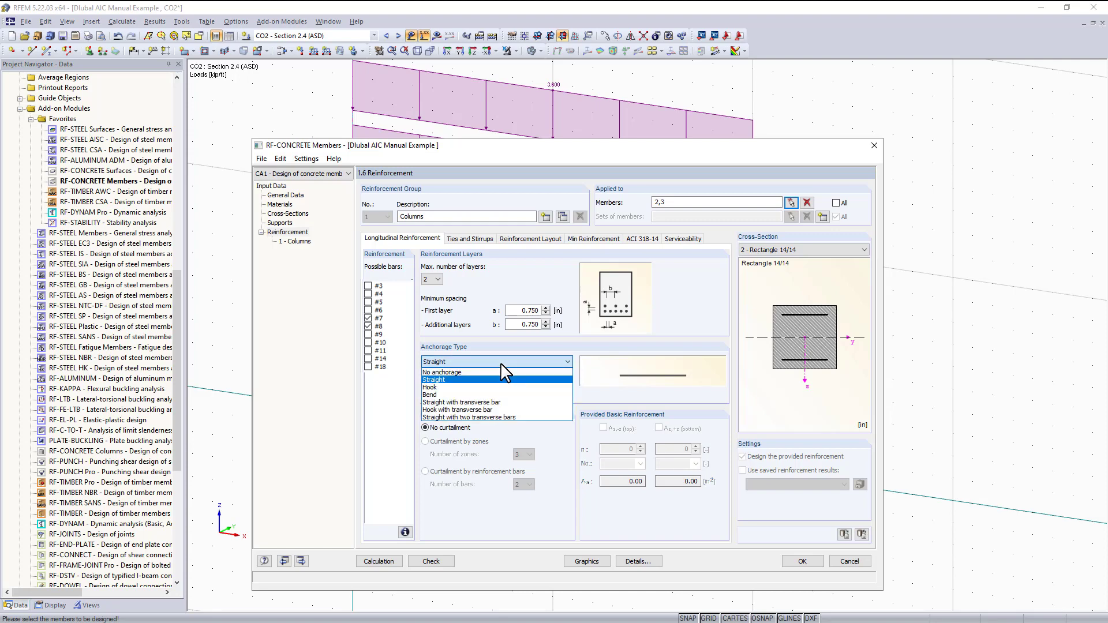
click(493, 402)
click(484, 365)
click(460, 388)
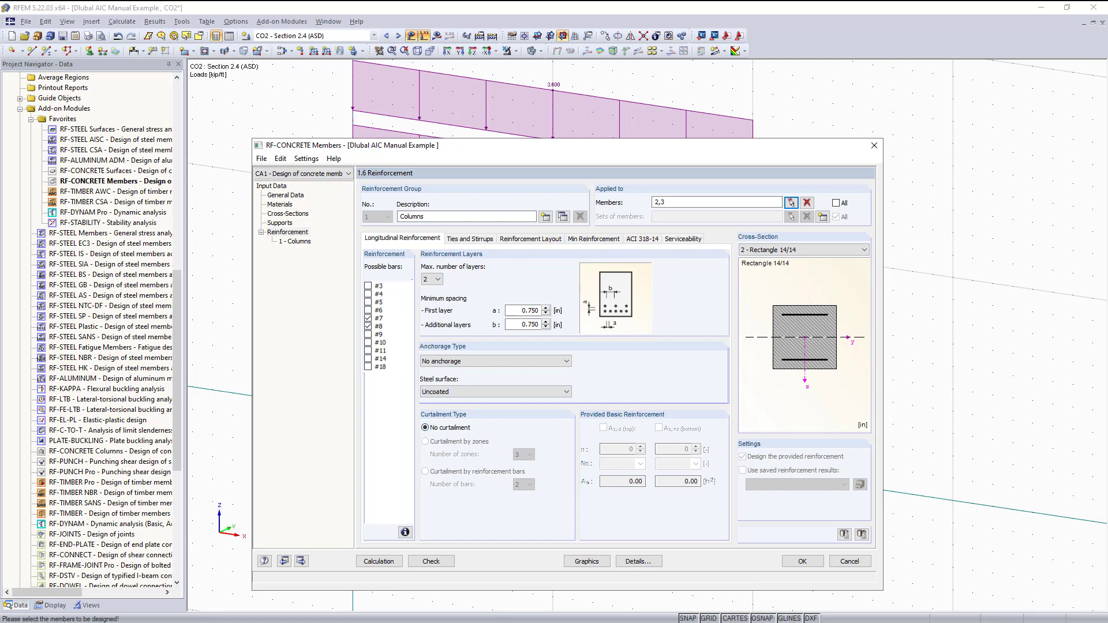
Step: Set the columns' concrete cover to 1.5 in at the top, bottom and side
click(472, 239)
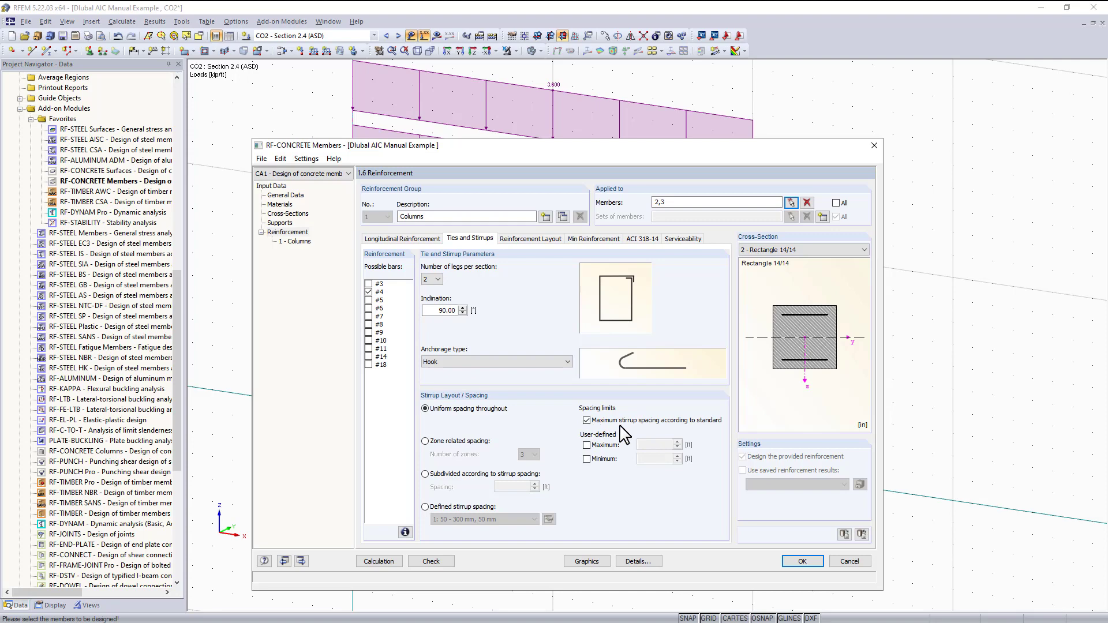
click(519, 238)
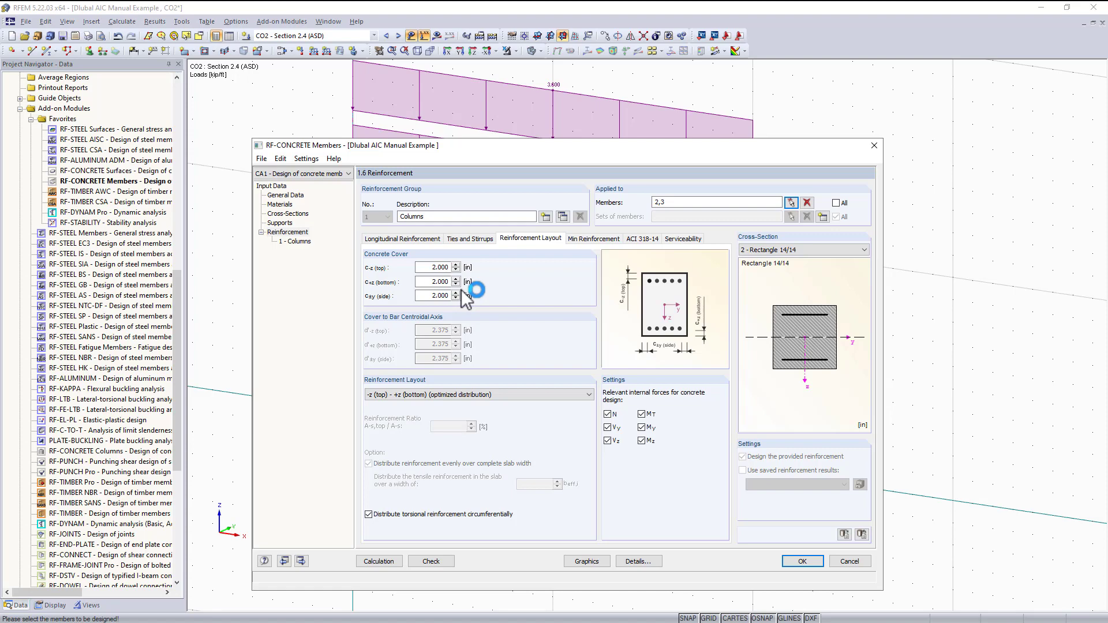
double_click(434, 267)
text(1.5)
key(Tab)
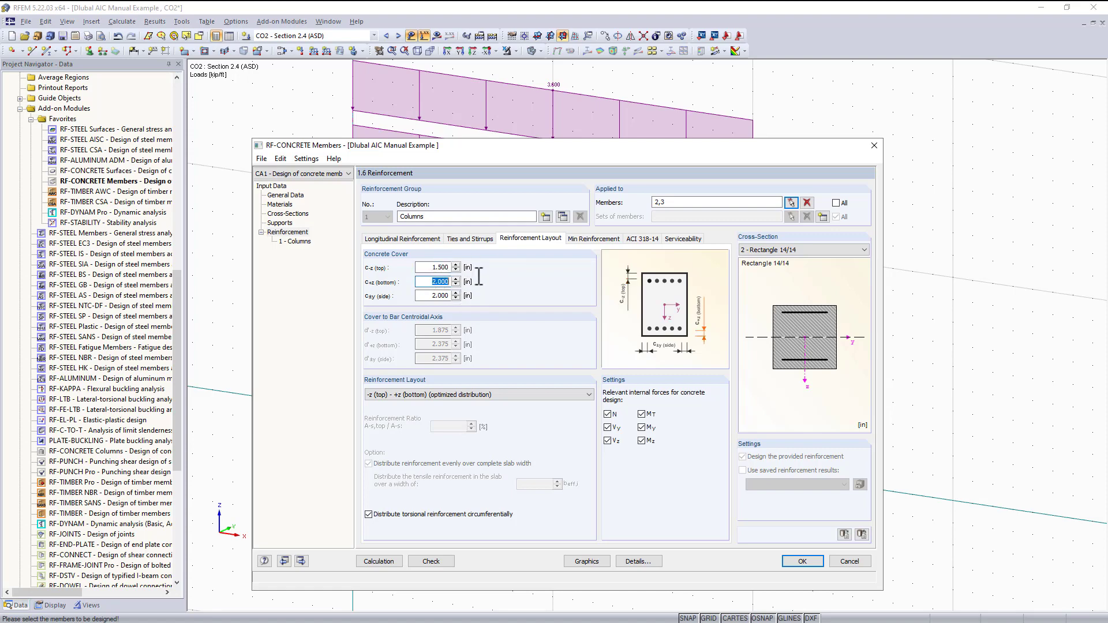
text(1.5)
key(Tab)
text(1.5)
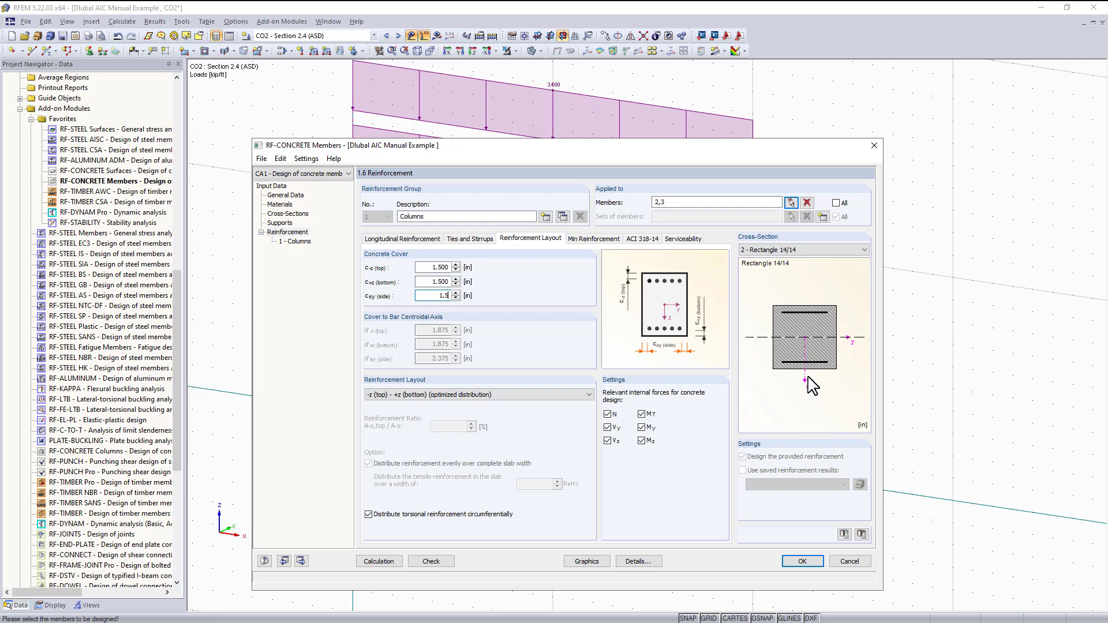
Step: Set the columns' reinforcement layout to Uniformly surrounding and keep torsional moment MT included in the concrete design
click(549, 394)
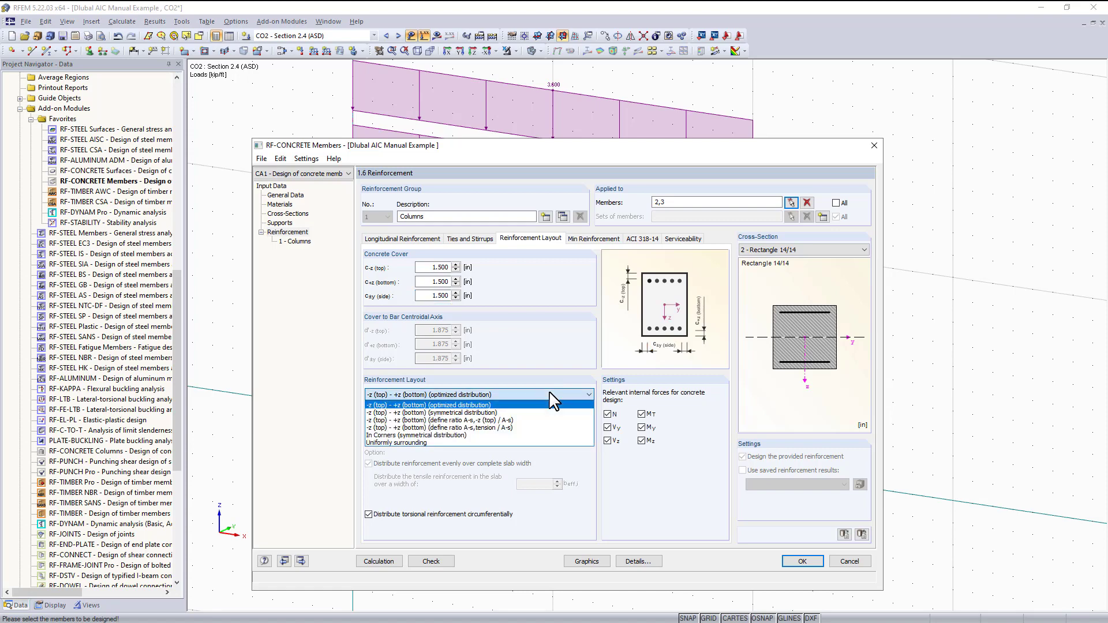
click(495, 443)
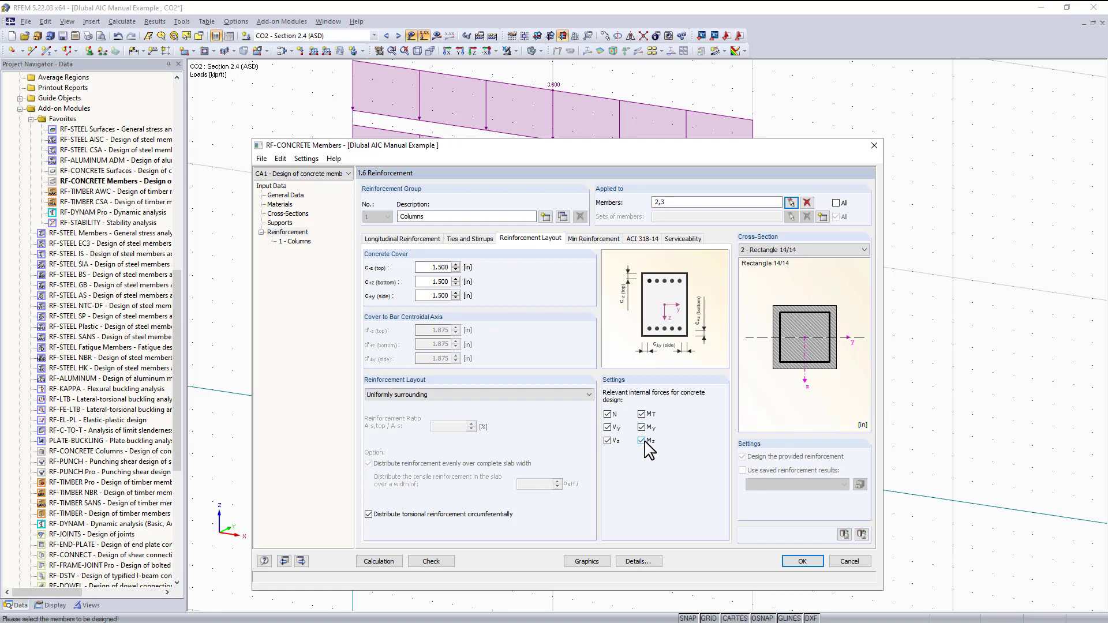
click(641, 416)
click(641, 418)
click(641, 415)
Step: Review the columns' minimum reinforcement, ACI 318-14 and serviceability settings, and the load combinations selected for serviceability design
click(595, 240)
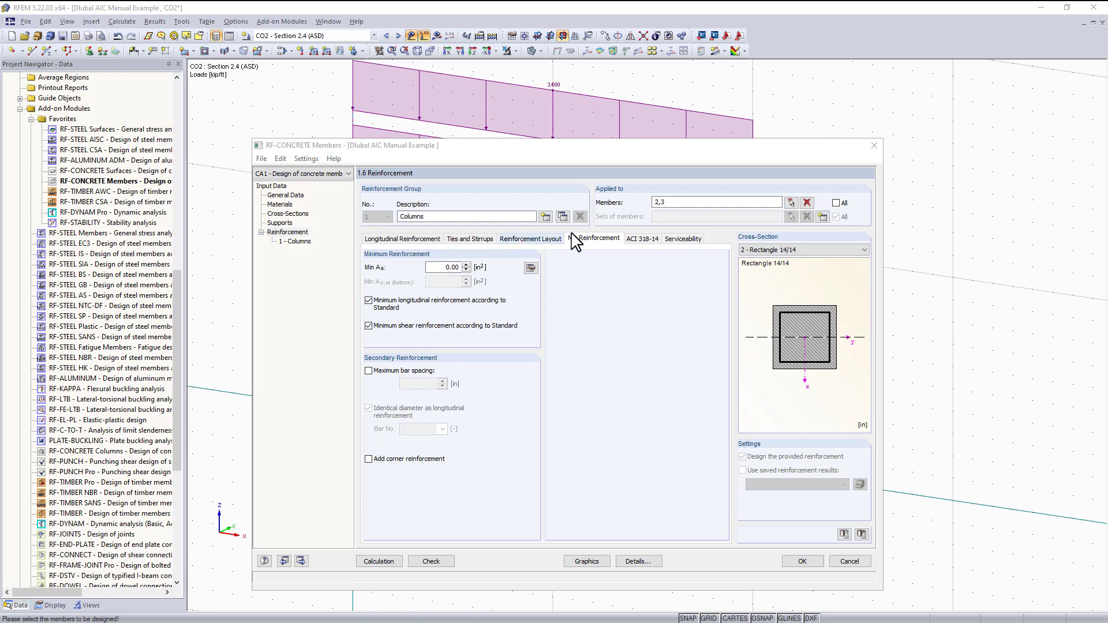
click(641, 240)
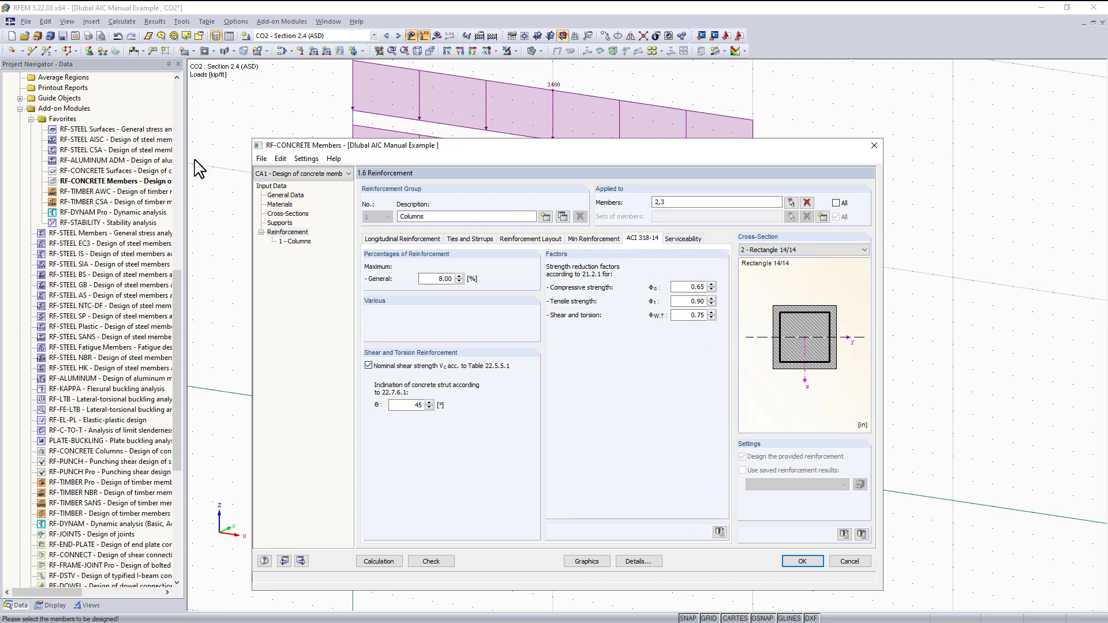
click(681, 239)
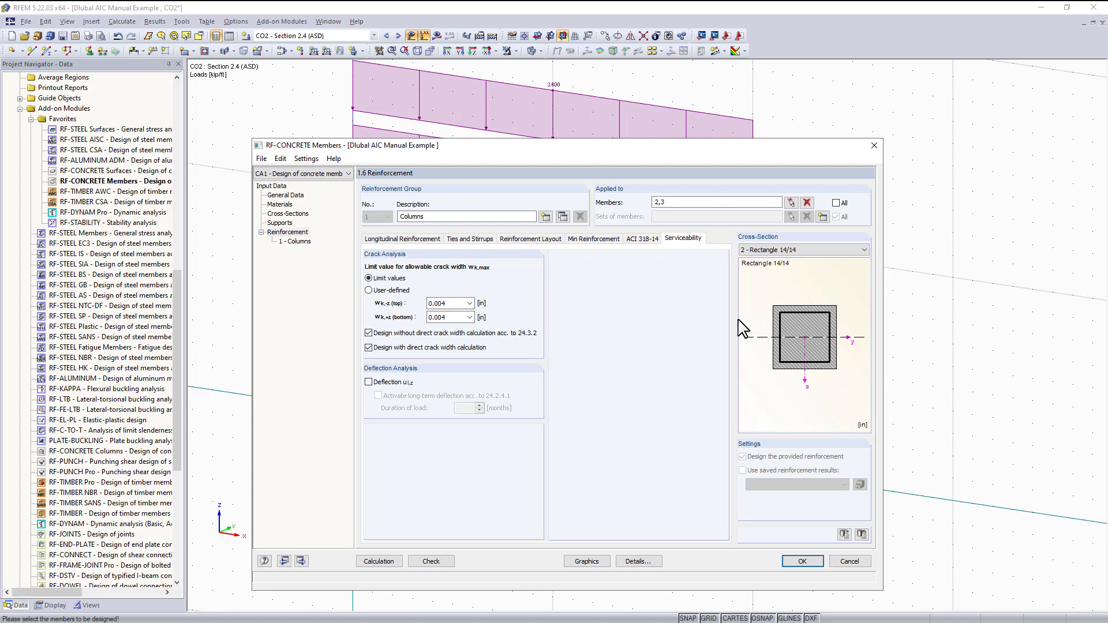
click(294, 195)
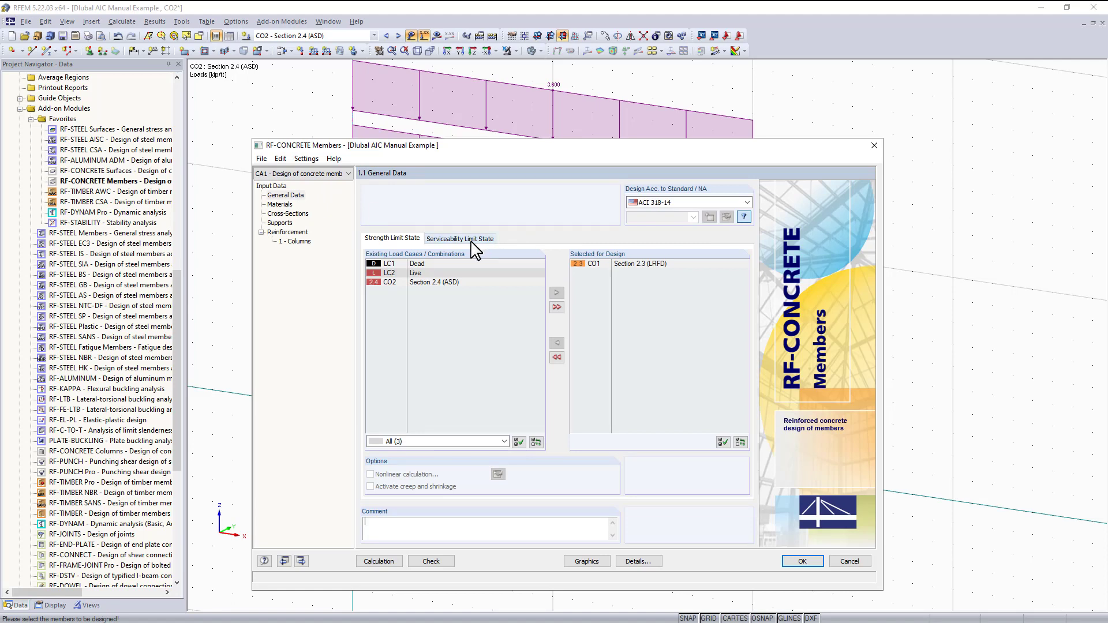
click(465, 239)
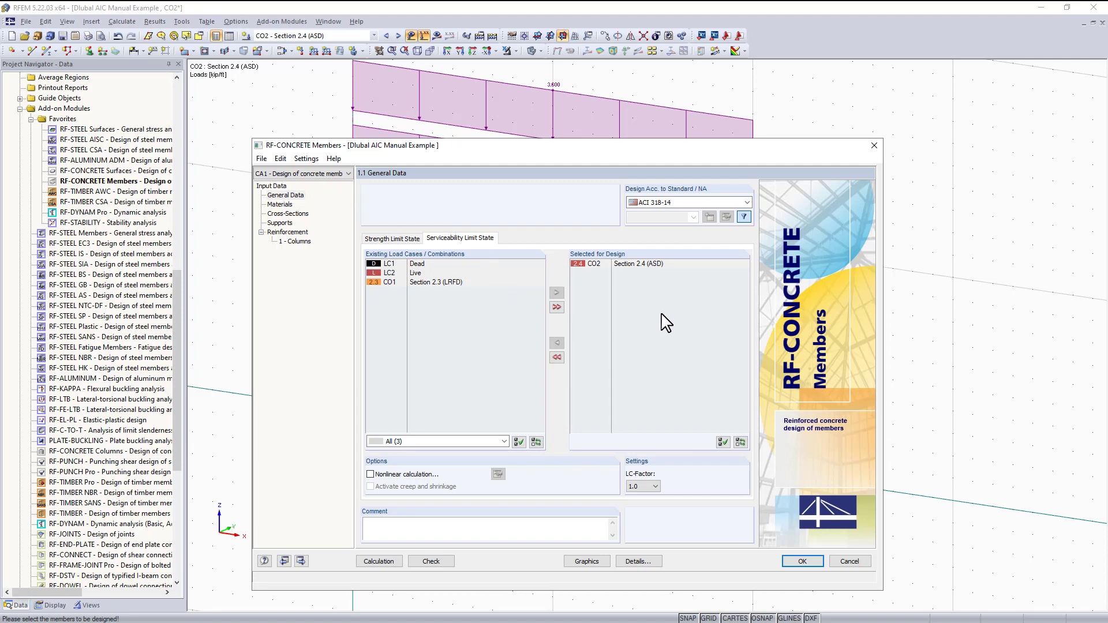
Step: Make the columns' crack width limits user-defined and activate the deflection analysis with long-term deflection according to 24.2.4.1
click(301, 241)
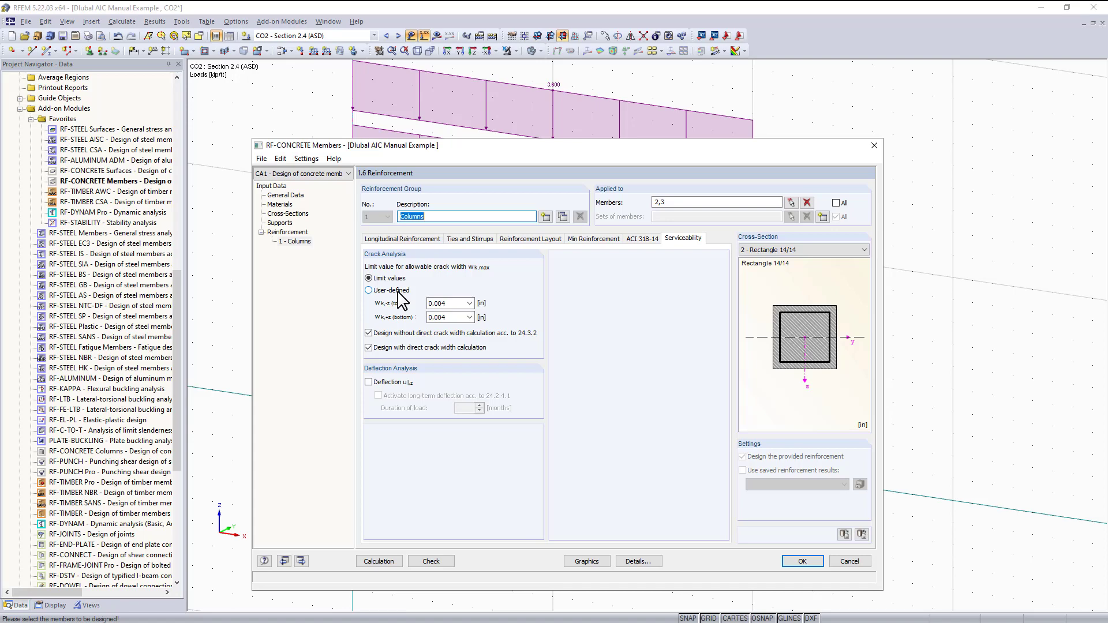
click(469, 303)
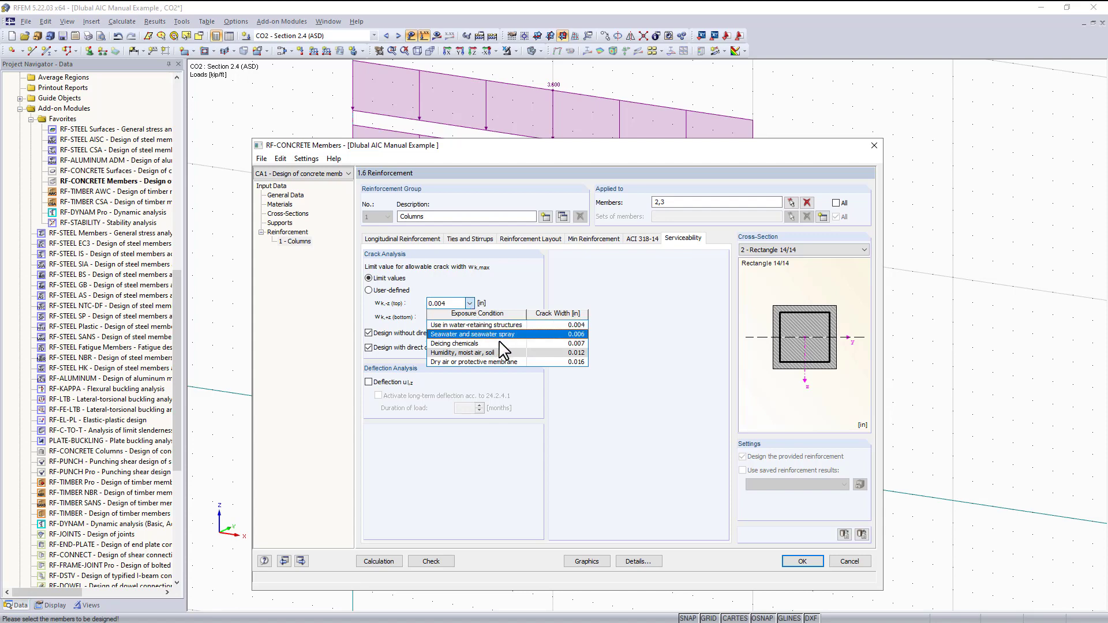
click(391, 290)
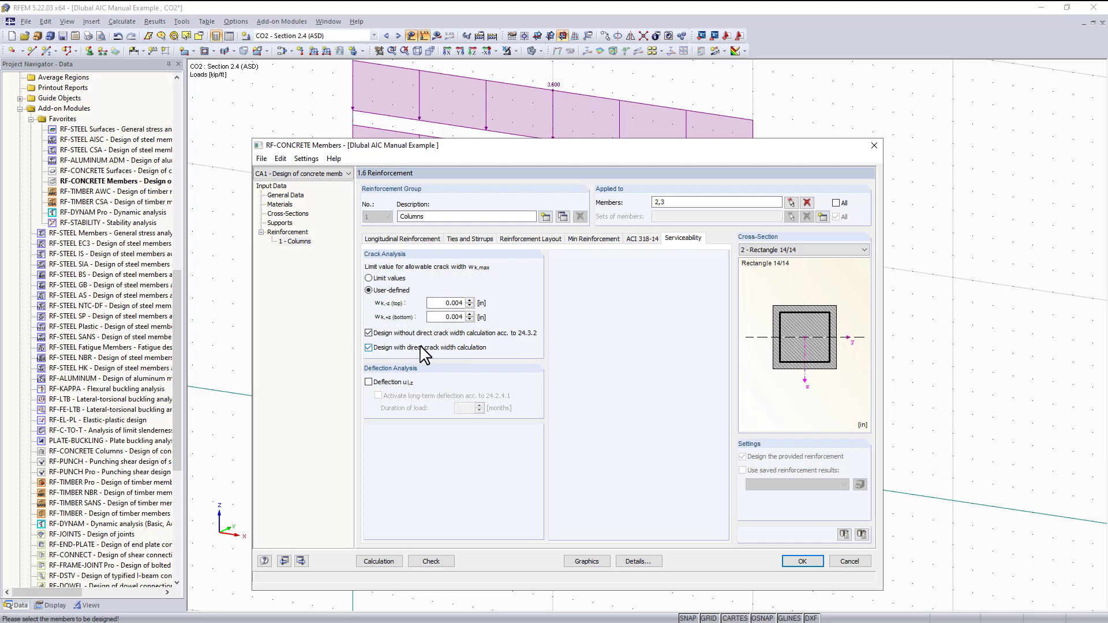
click(378, 383)
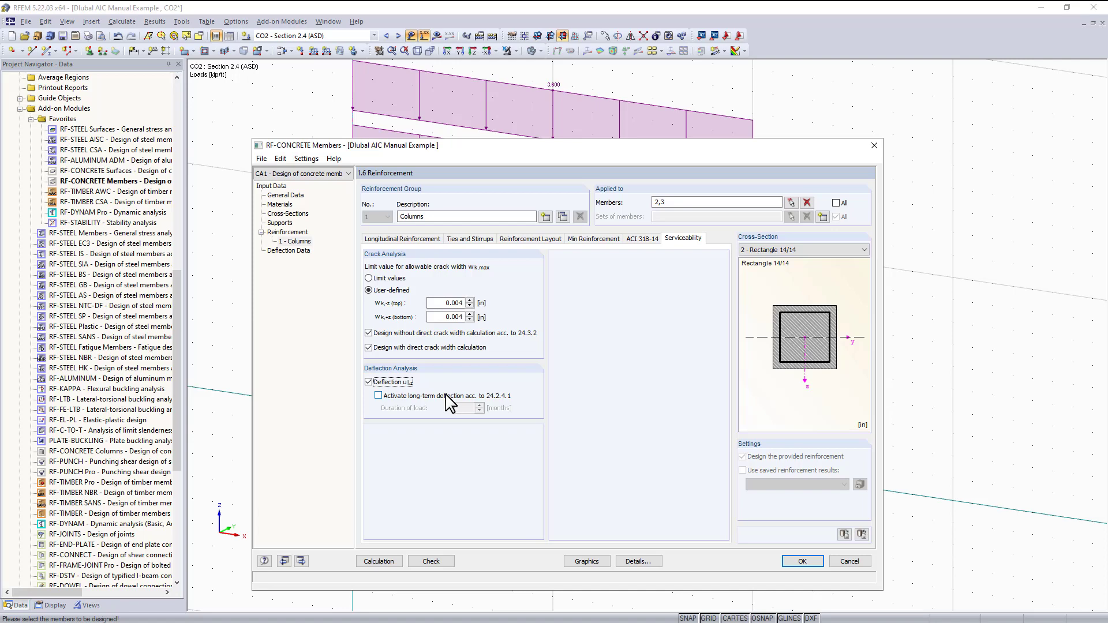
click(397, 398)
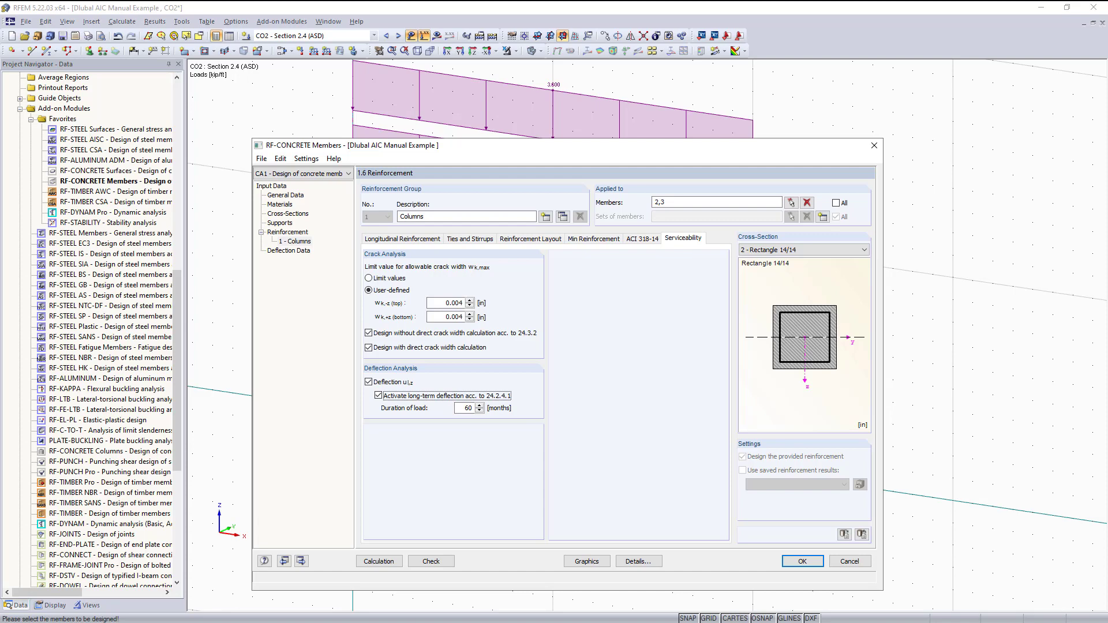
Step: Examine the available deflection limit ratios for column member 2 in the deflection data
click(296, 251)
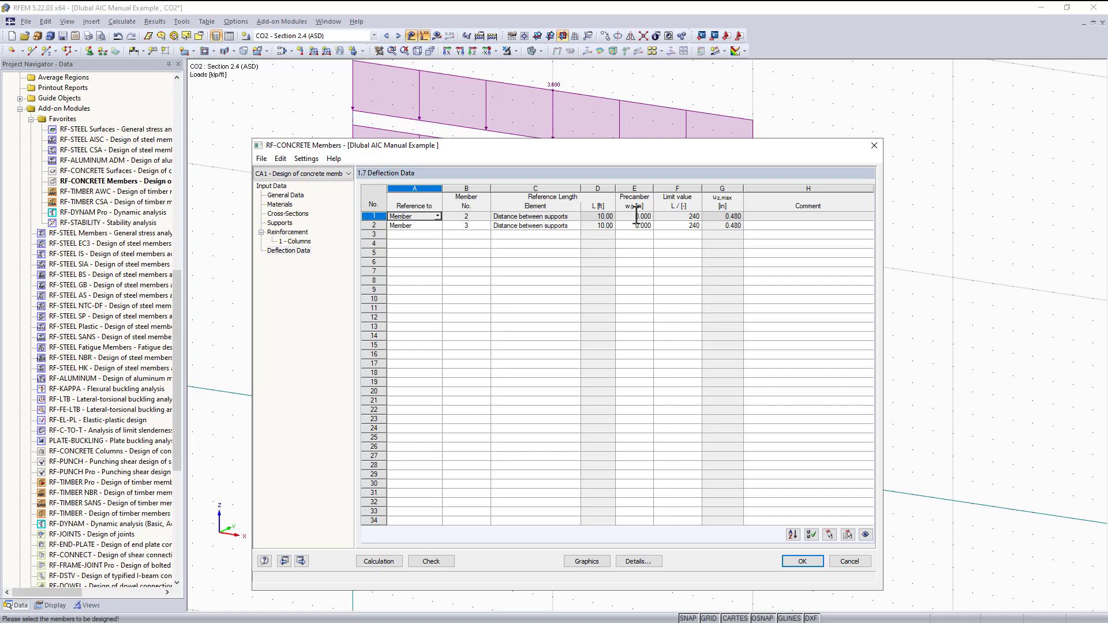
click(682, 217)
click(697, 216)
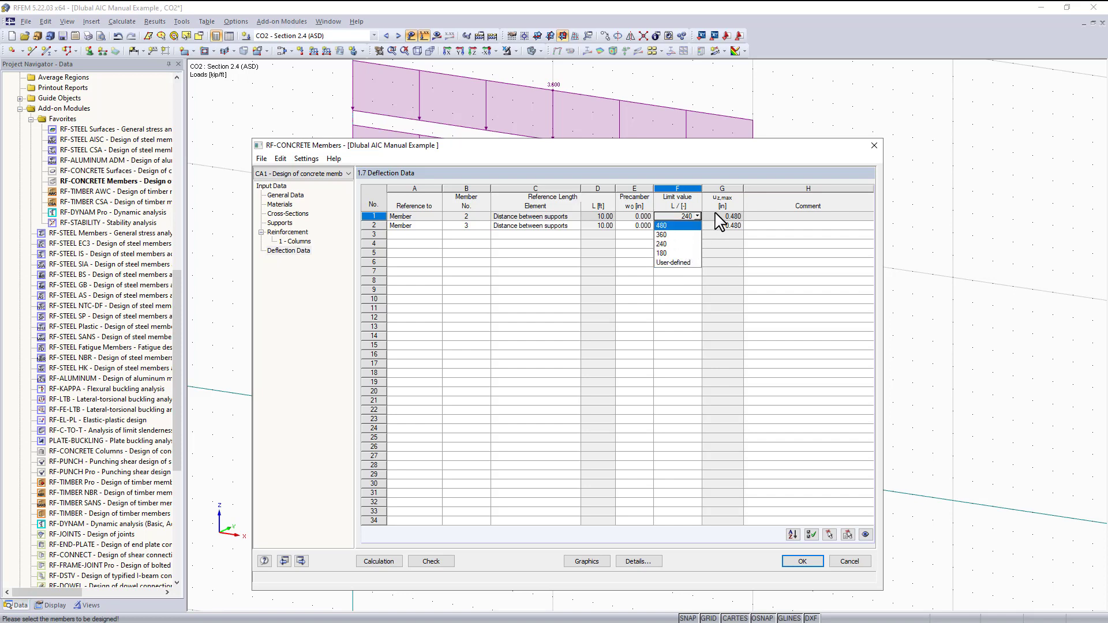
click(732, 223)
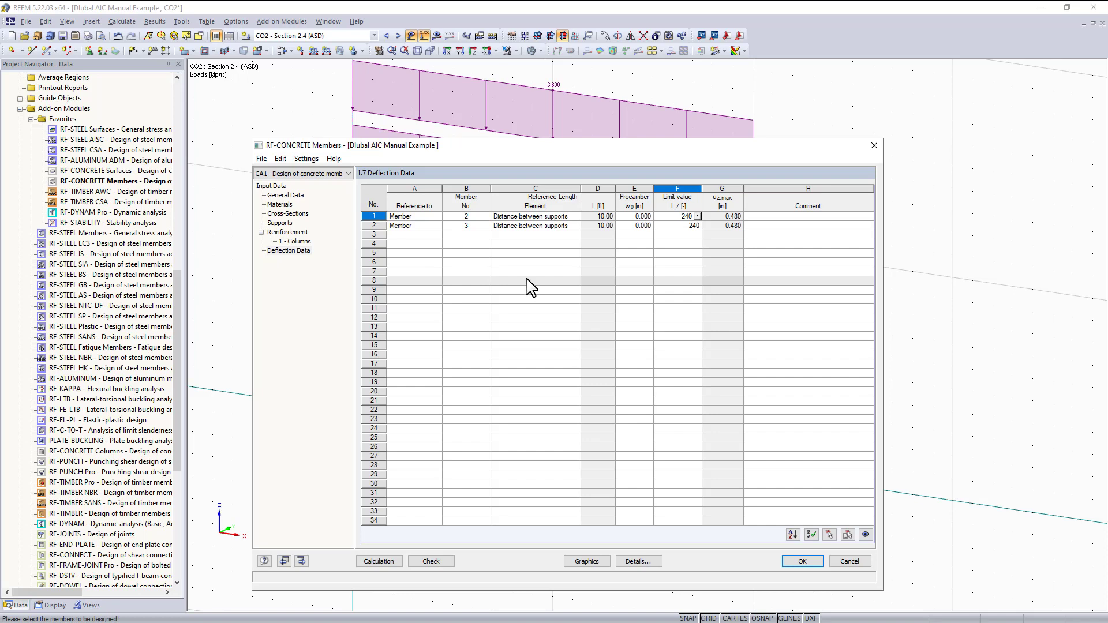
Step: Copy the Columns reinforcement group and rename group 1 as Beam
click(296, 233)
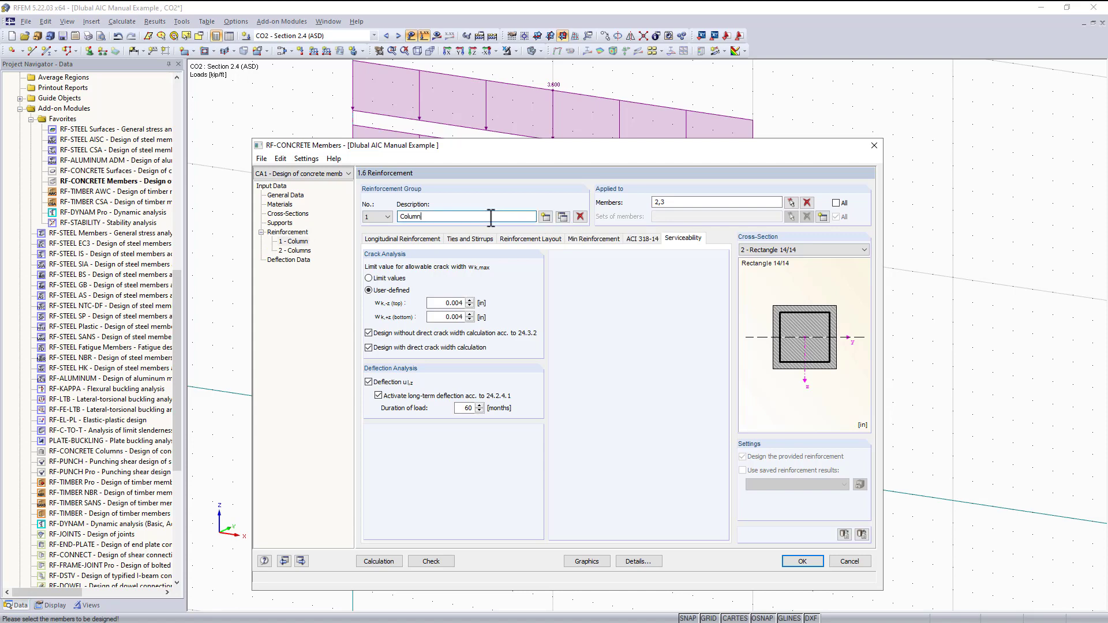
key(BackSpace)
key(BackSpace)
key(BackSpace)
key(BackSpace)
key(BackSpace)
key(BackSpace)
text(Beam)
Step: Clear the members assigned to the Beam group and apply it to beam member 1, picked in the model
click(807, 202)
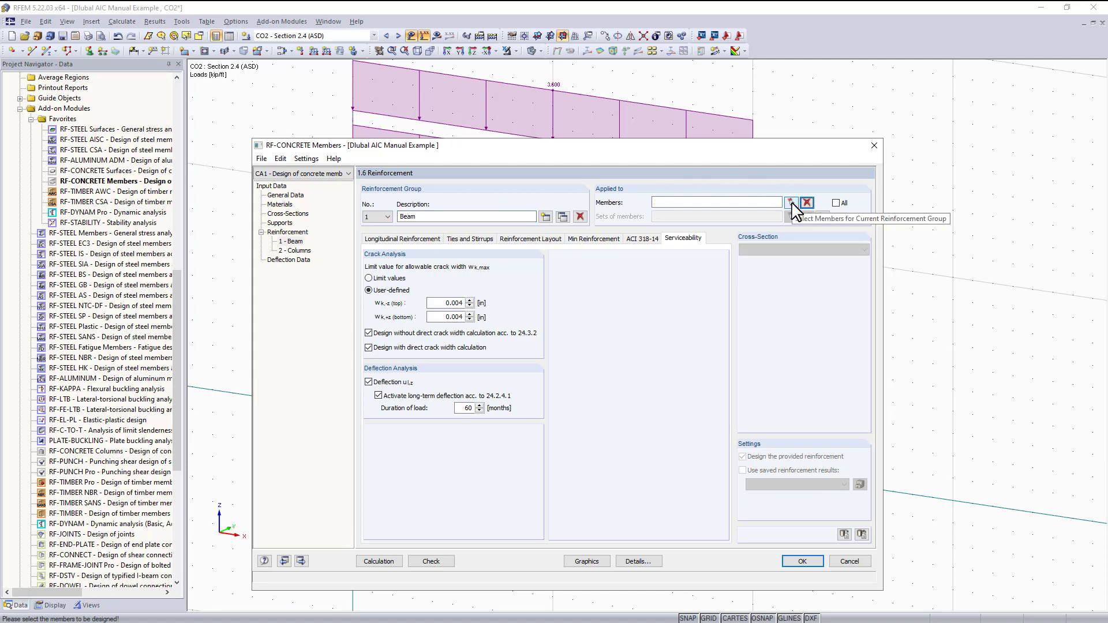
click(791, 202)
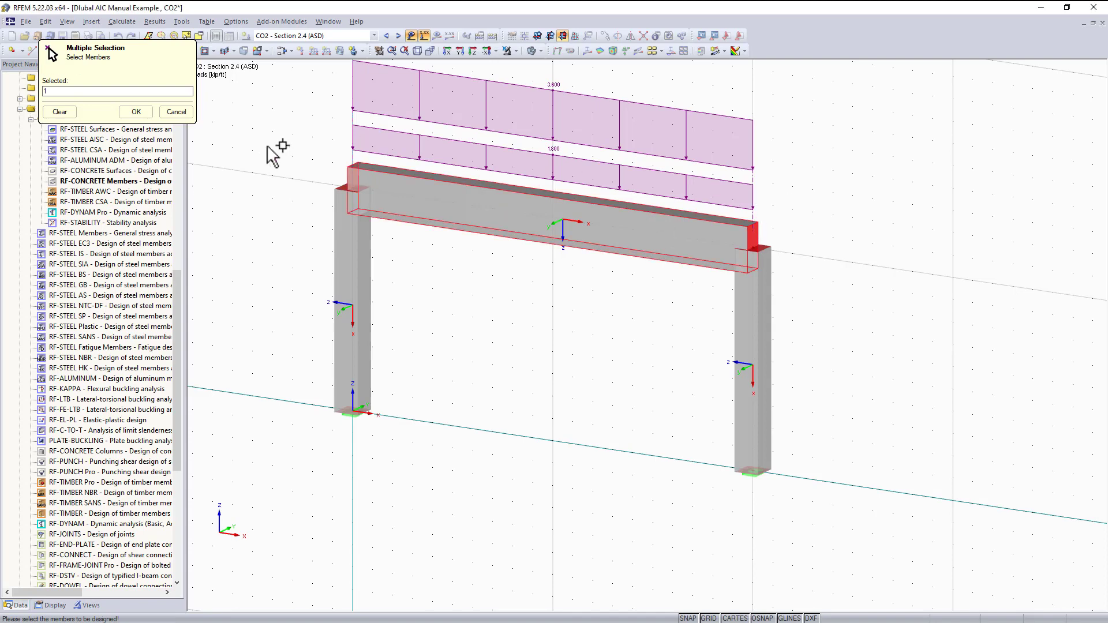
click(136, 111)
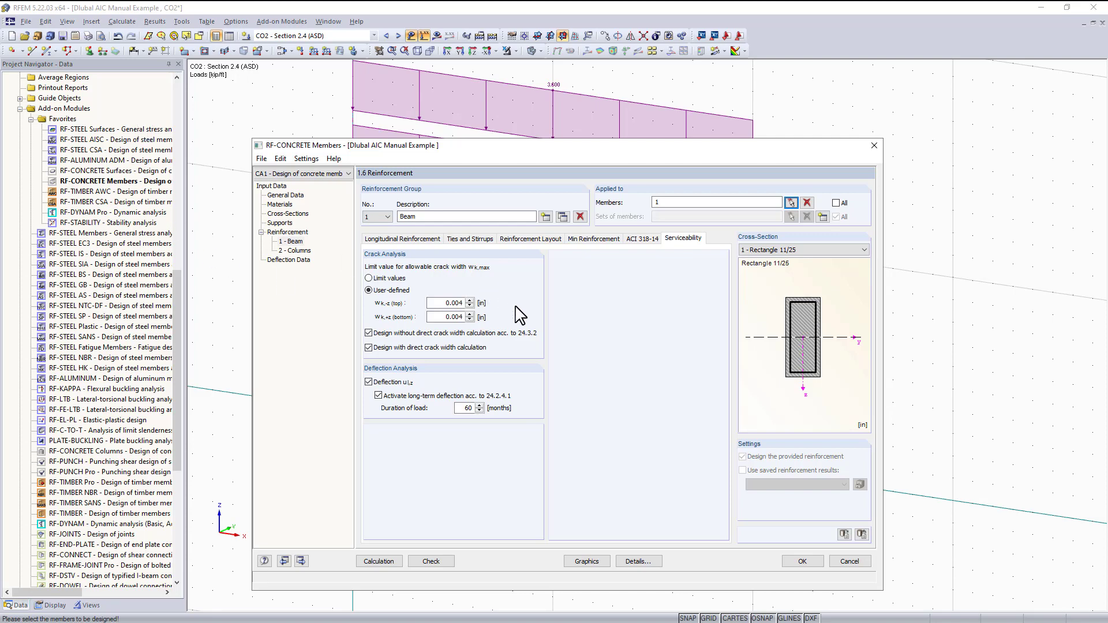
Step: Use zone-related stirrup spacing with 3 zones for the beam
click(469, 239)
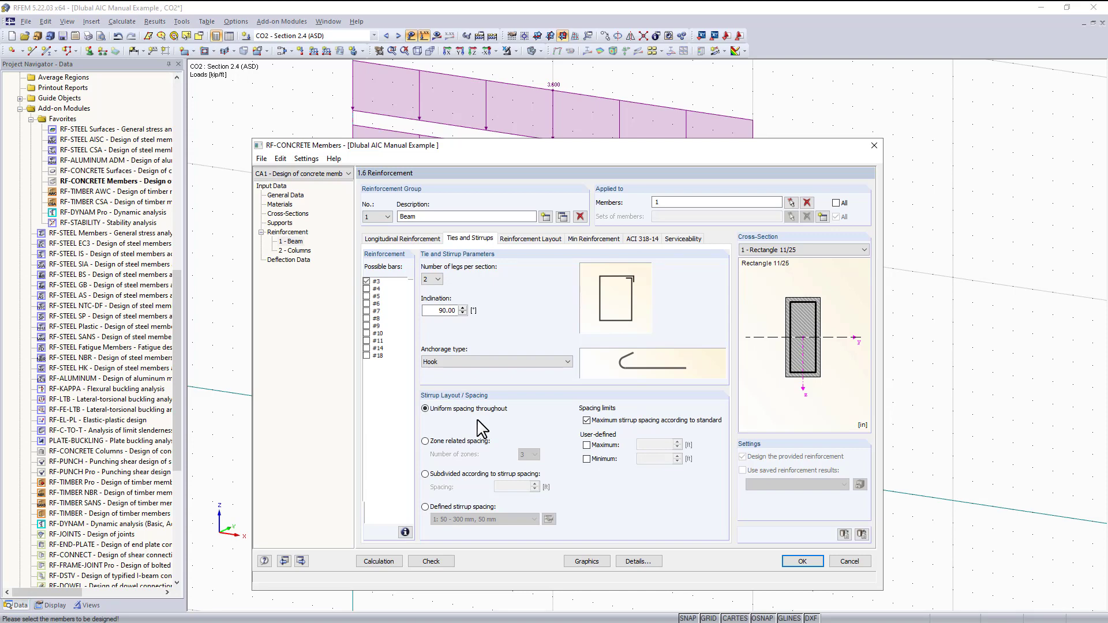
click(461, 441)
click(535, 455)
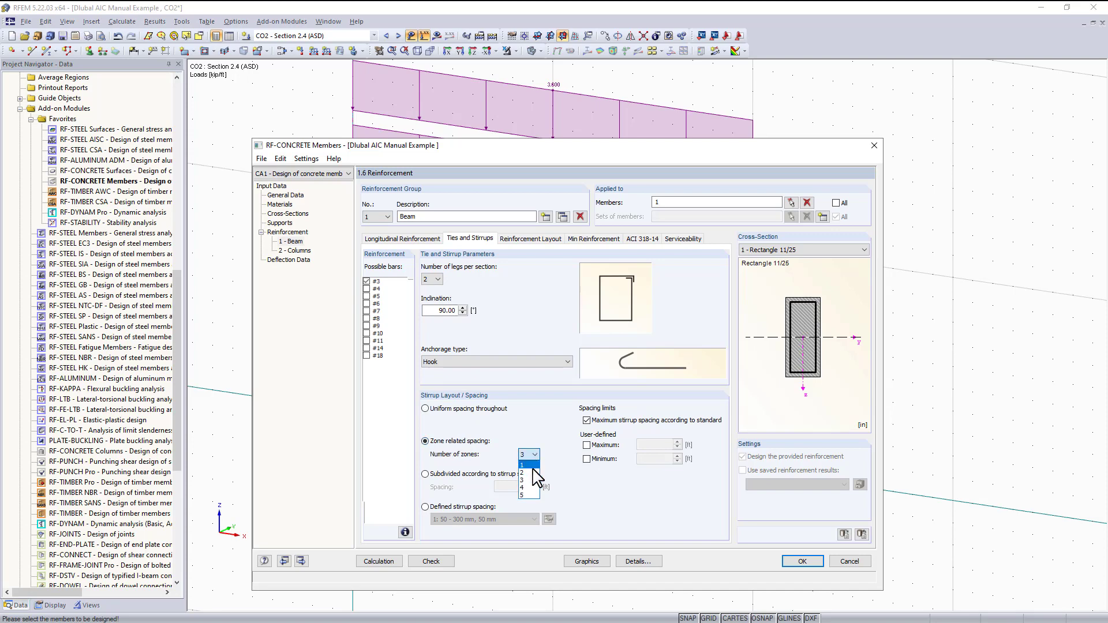
click(534, 455)
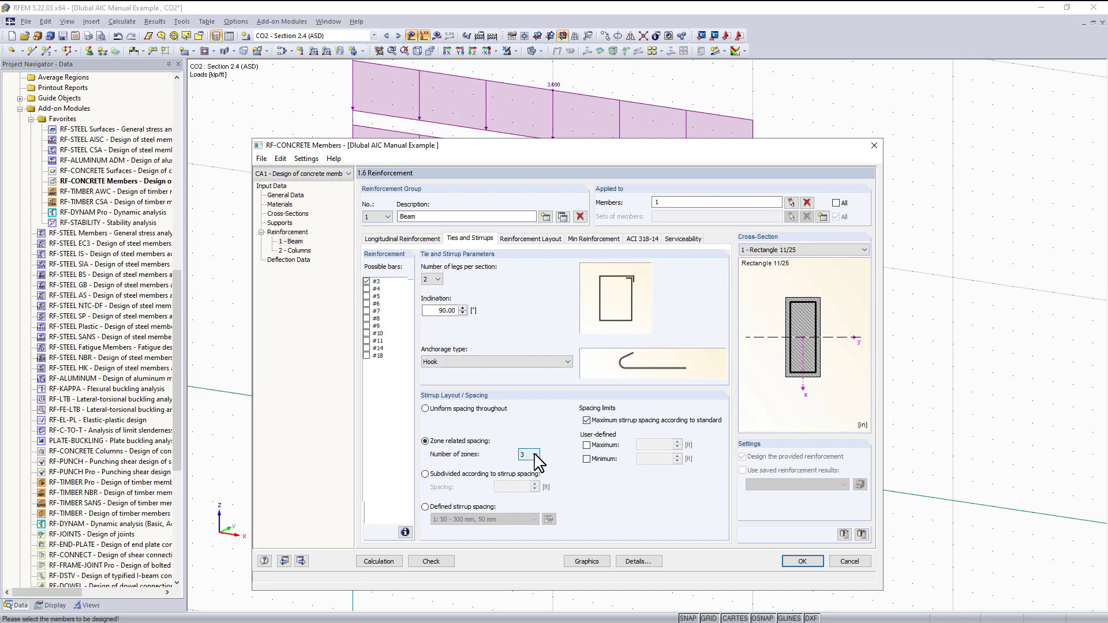
Step: Set the beam's reinforcement layout to top and bottom with optimized distribution
click(530, 239)
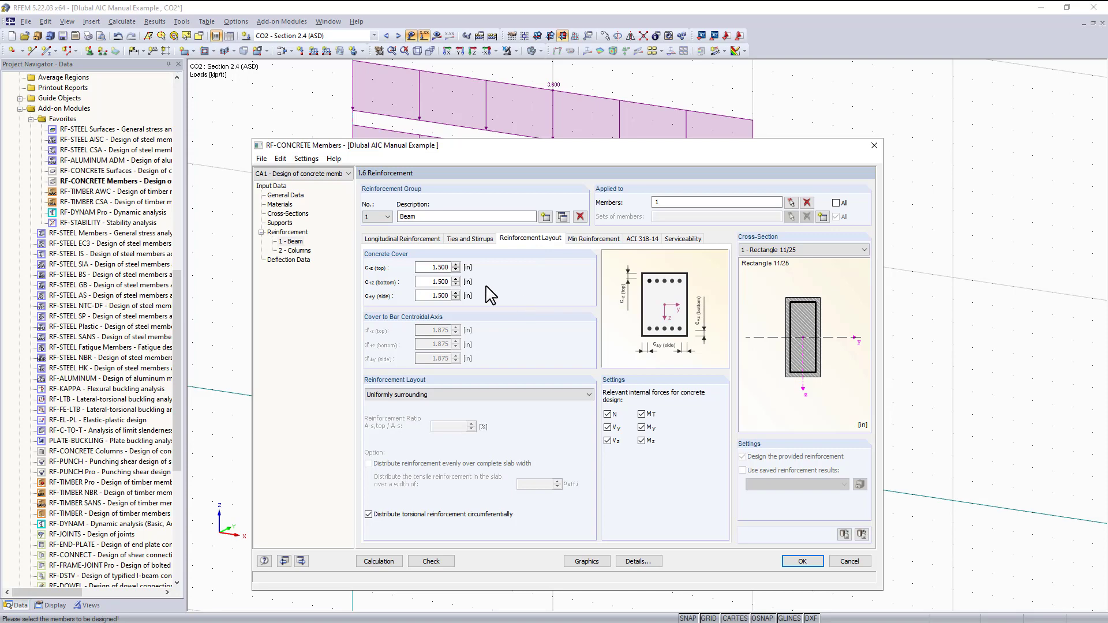
click(455, 394)
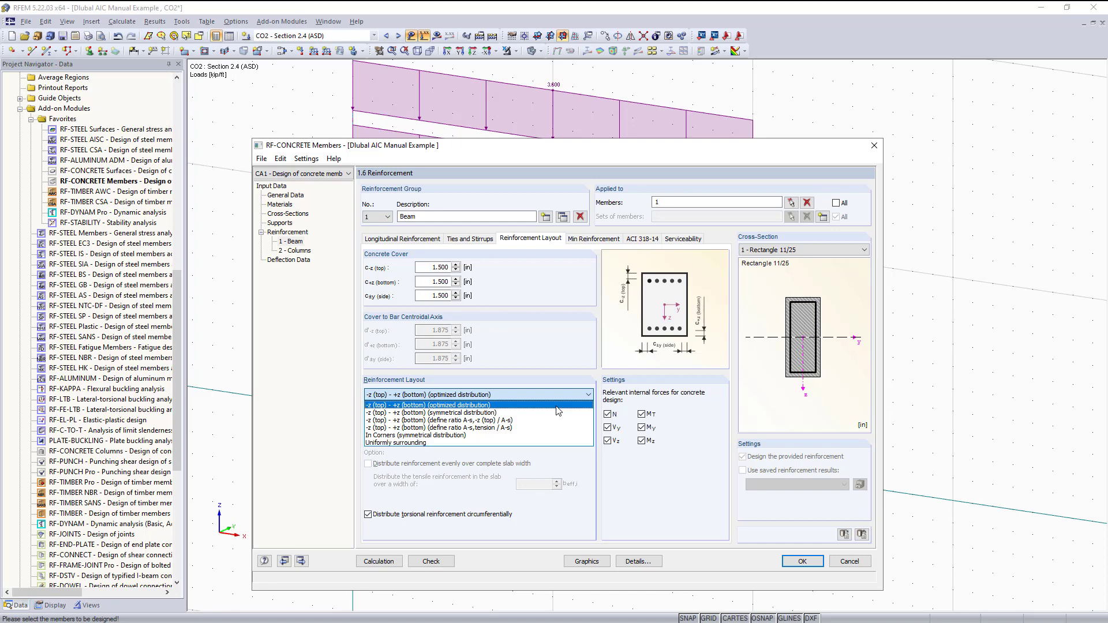
click(557, 407)
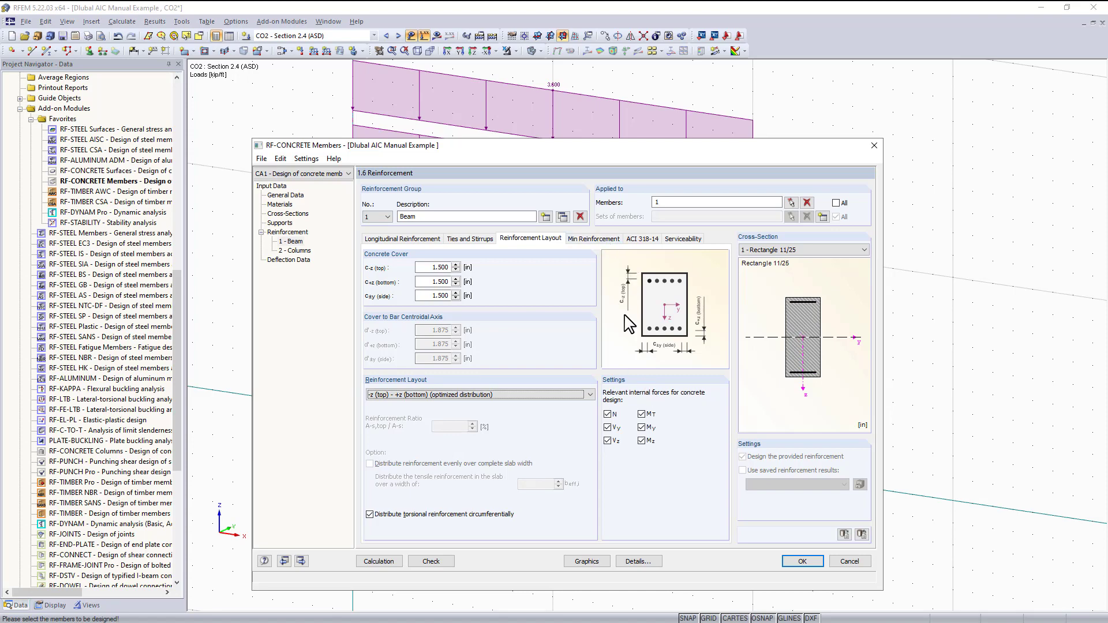
Step: Review the beam's minimum reinforcement and ACI 318-14 settings, and the deflection data for the members
click(605, 239)
click(648, 238)
click(288, 259)
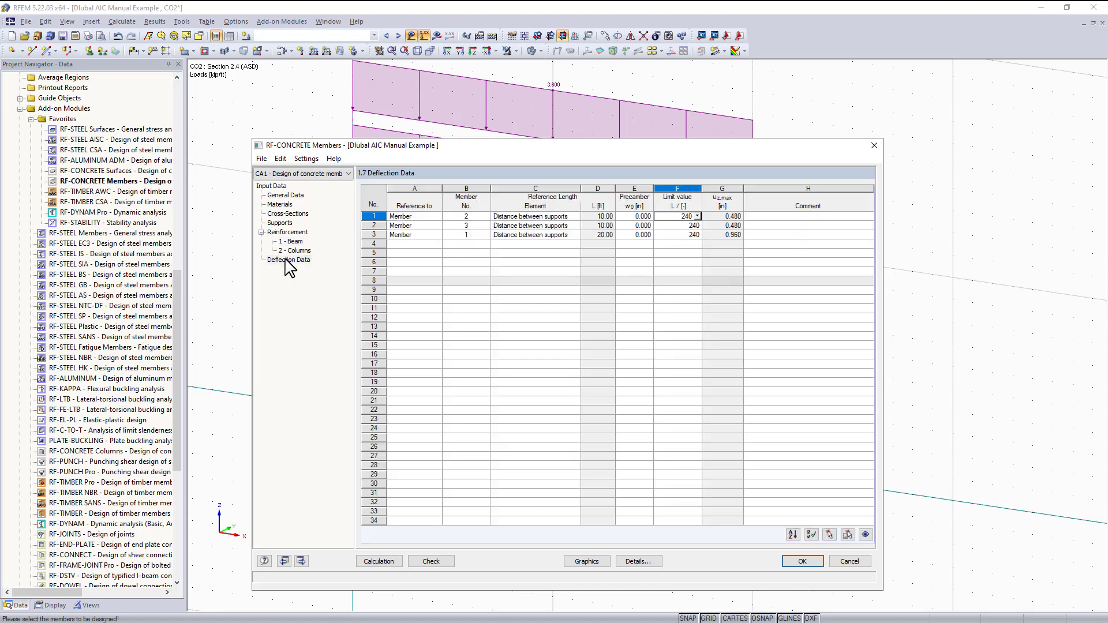